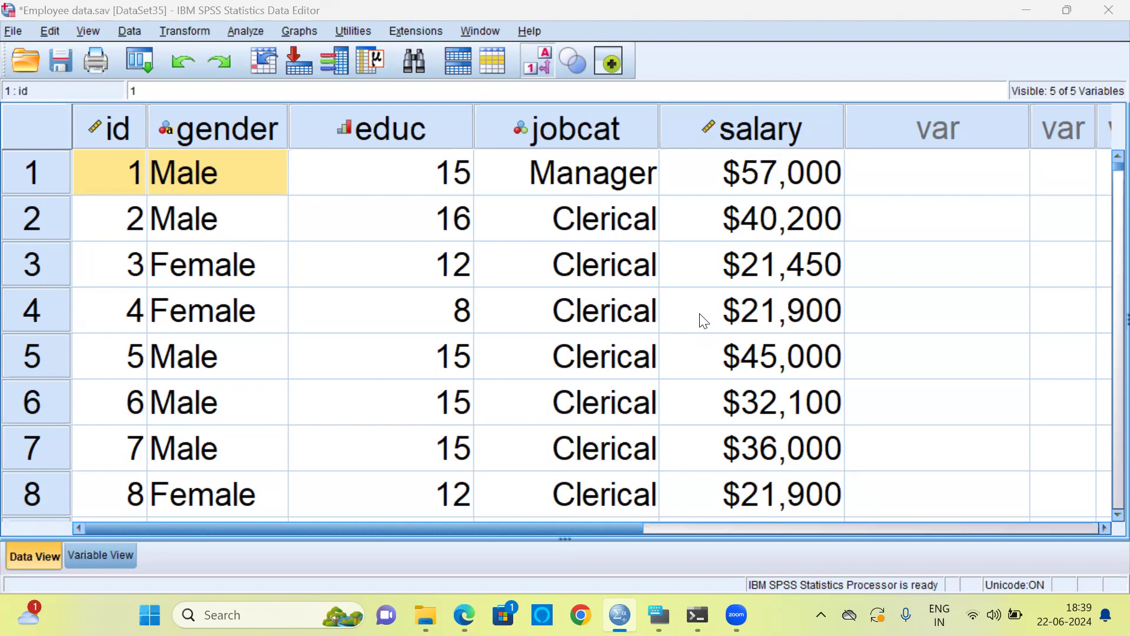
Step: Review the dataset's variable columns one by one: id, gender, educ, jobcat and salary
{"action": "left_click", "coordinate": [129, 175]}
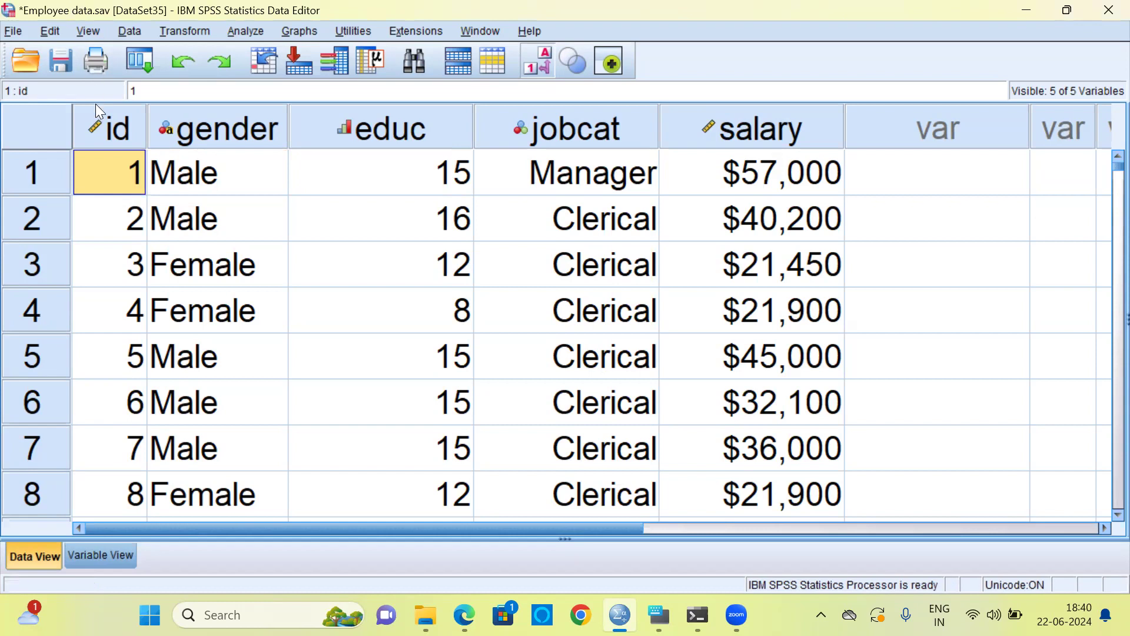
{"action": "left_click", "coordinate": [108, 131]}
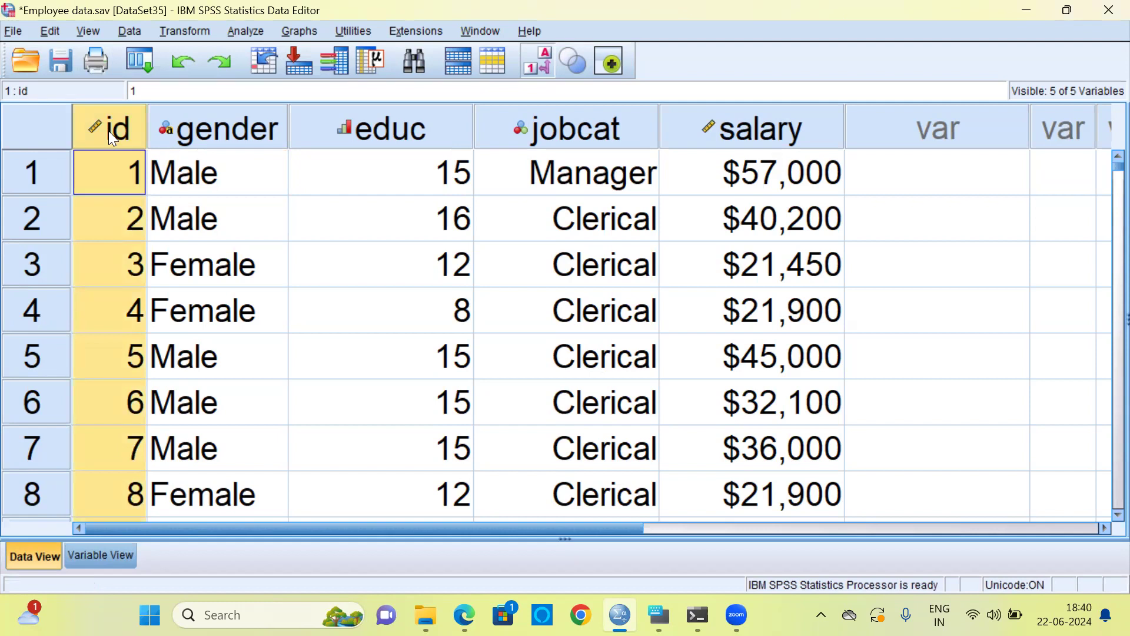
{"action": "left_click", "coordinate": [203, 136]}
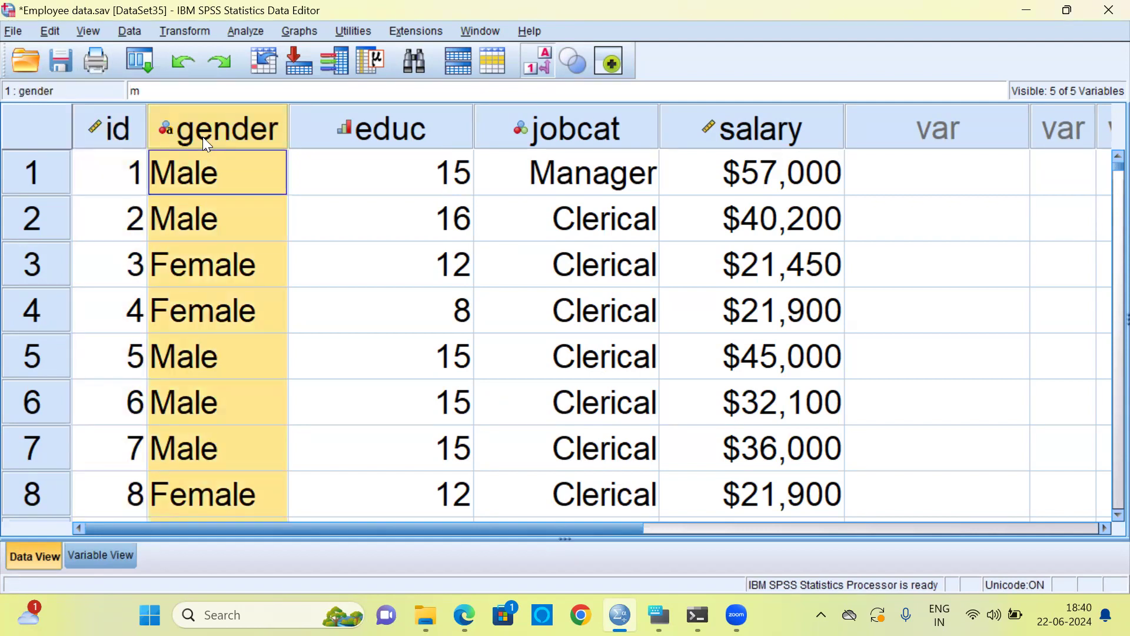
{"action": "left_click", "coordinate": [341, 135]}
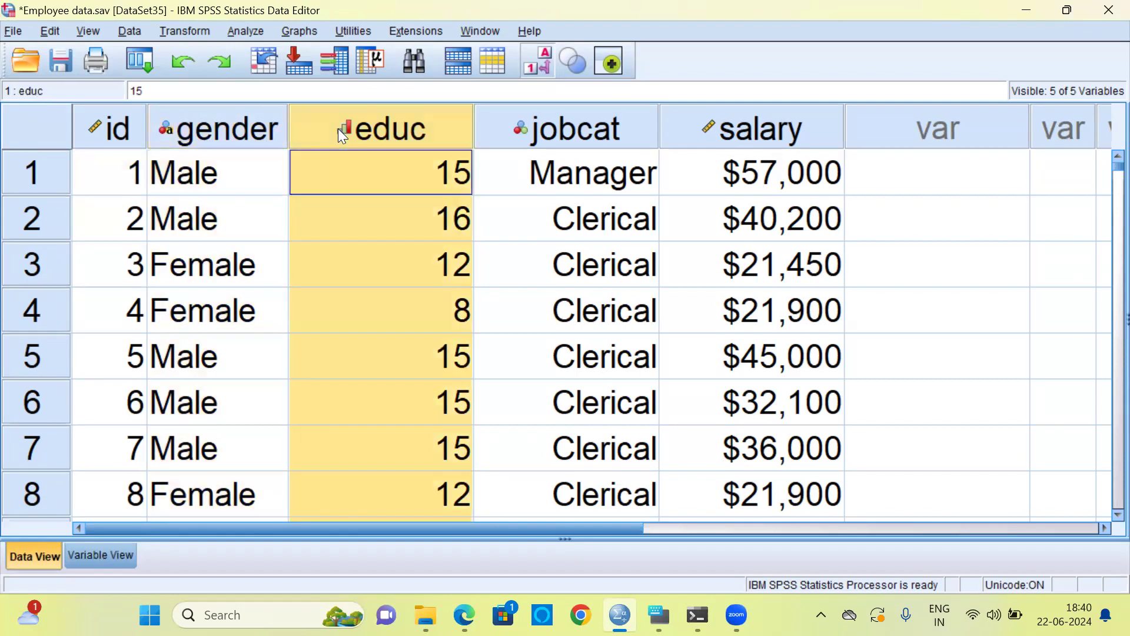
{"action": "left_click", "coordinate": [492, 131]}
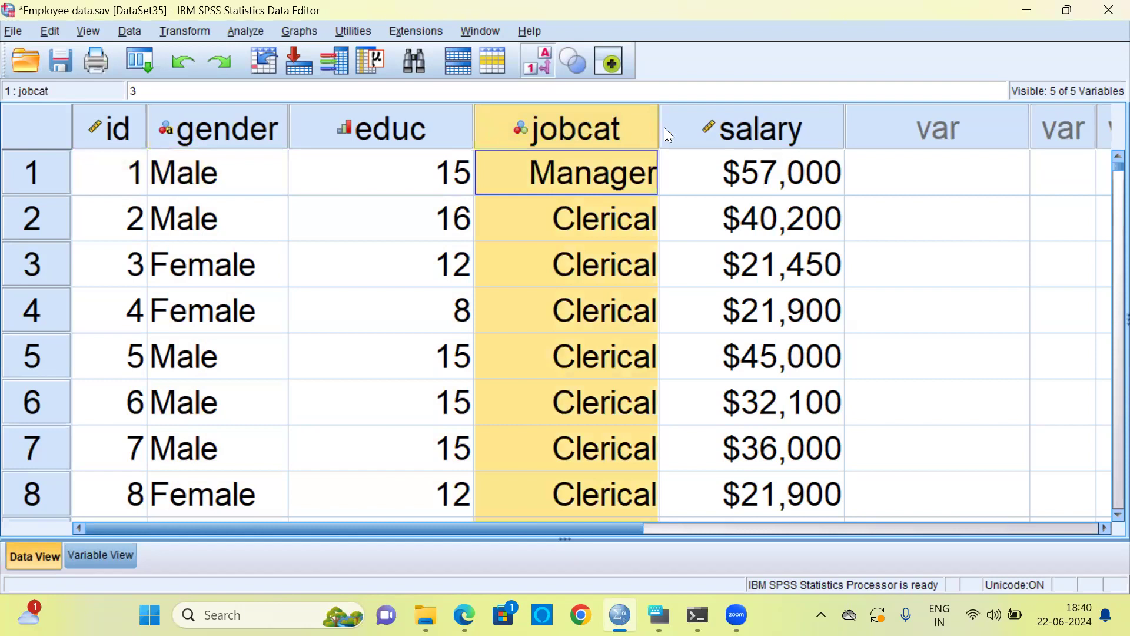
{"action": "left_click", "coordinate": [699, 133]}
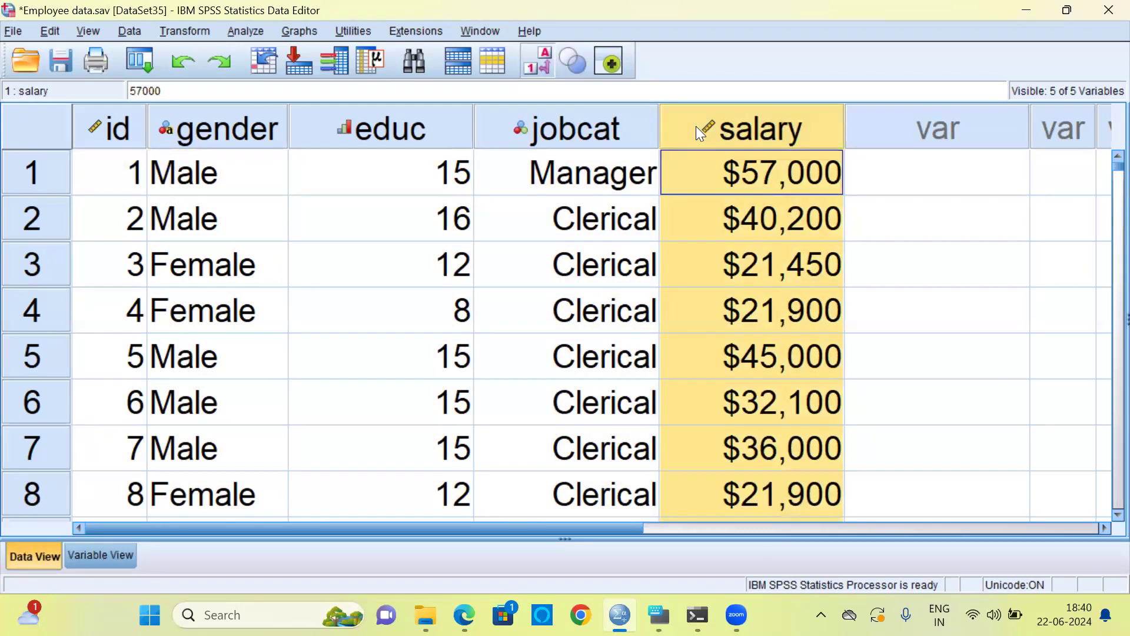
Step: Examine the first case's values across id, gender, educ, jobcat and salary
{"action": "left_click", "coordinate": [129, 182]}
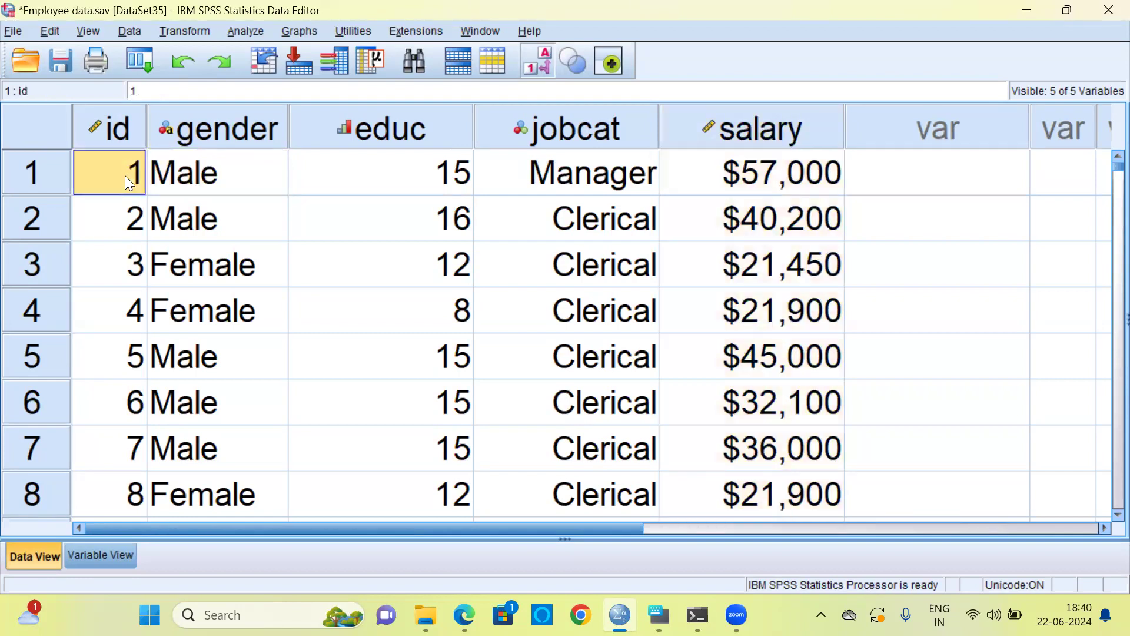
{"action": "left_click", "coordinate": [200, 172]}
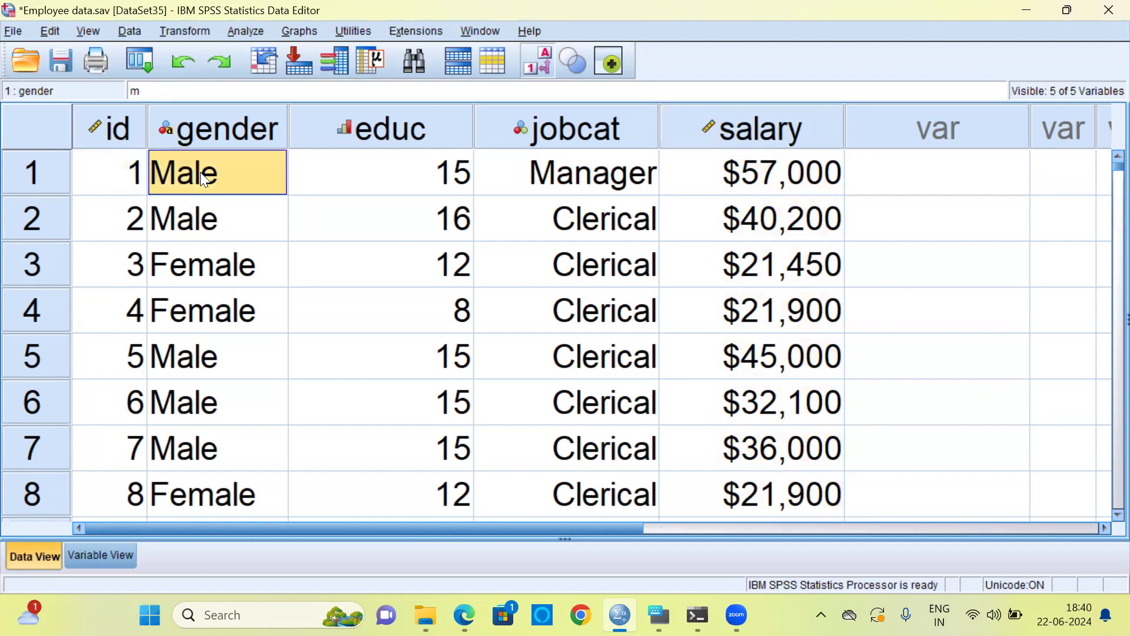
{"action": "left_click", "coordinate": [432, 176]}
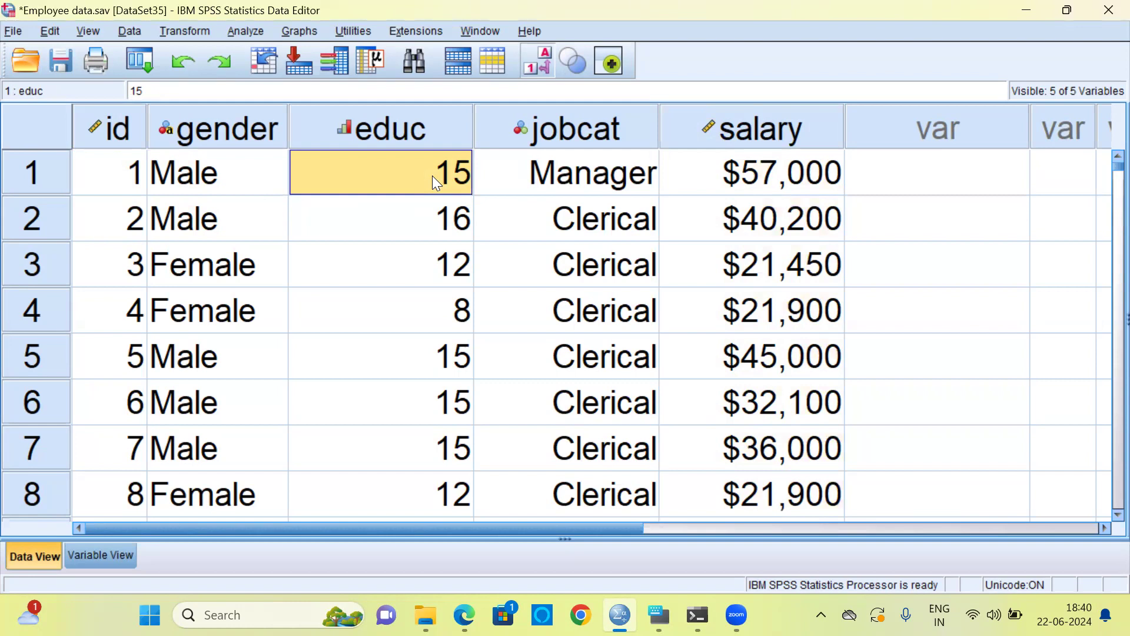
{"action": "left_click", "coordinate": [586, 190]}
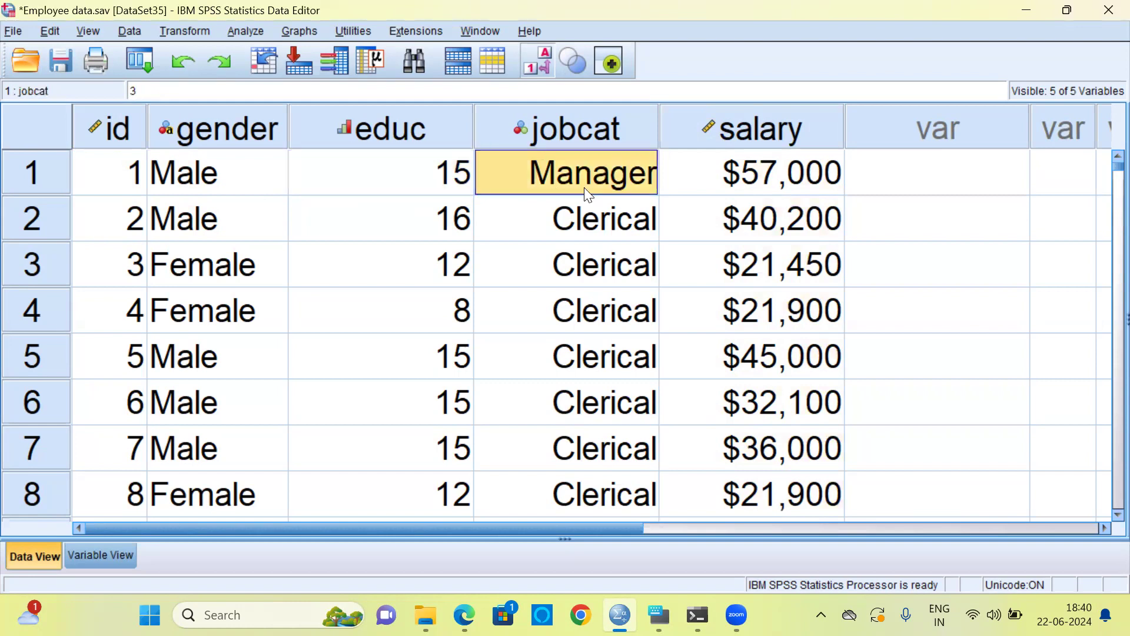
{"action": "left_click", "coordinate": [768, 181]}
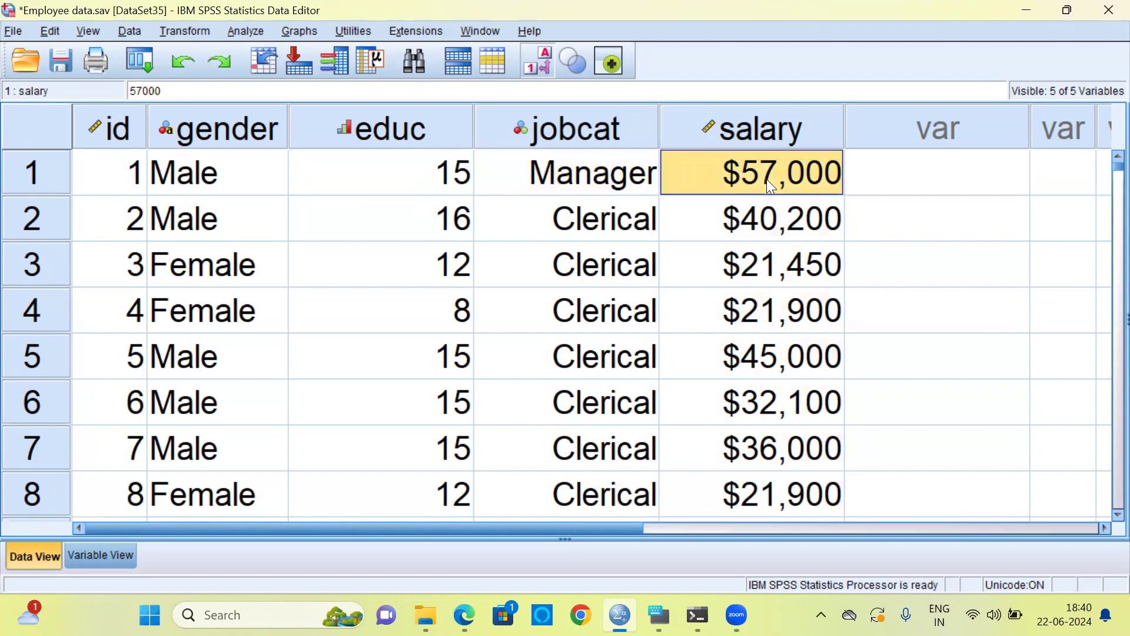
Step: Jump to the last case in the id column to check the dataset's size, and return to the first case
{"action": "left_click", "coordinate": [138, 176]}
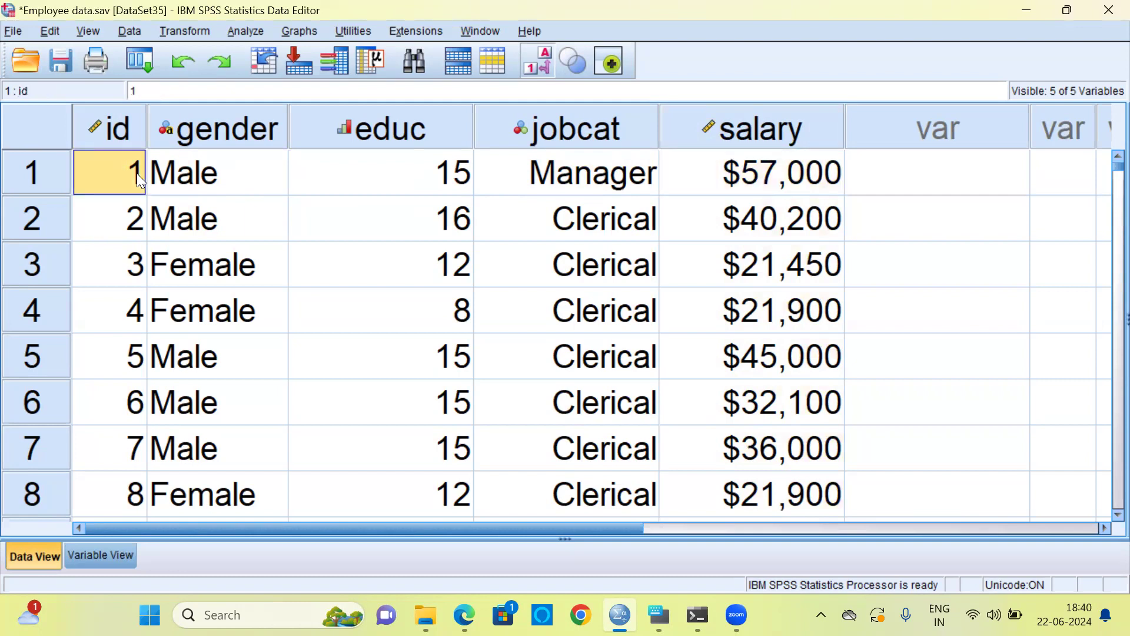
{"action": "key", "text": "ctrl+Down"}
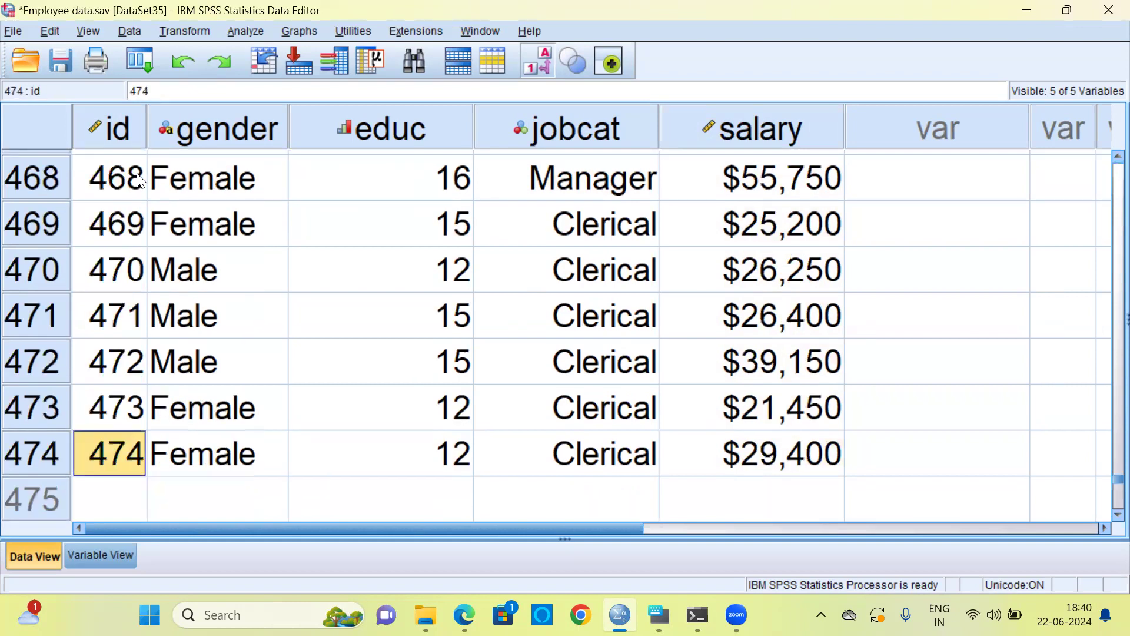
{"action": "left_click", "coordinate": [39, 468]}
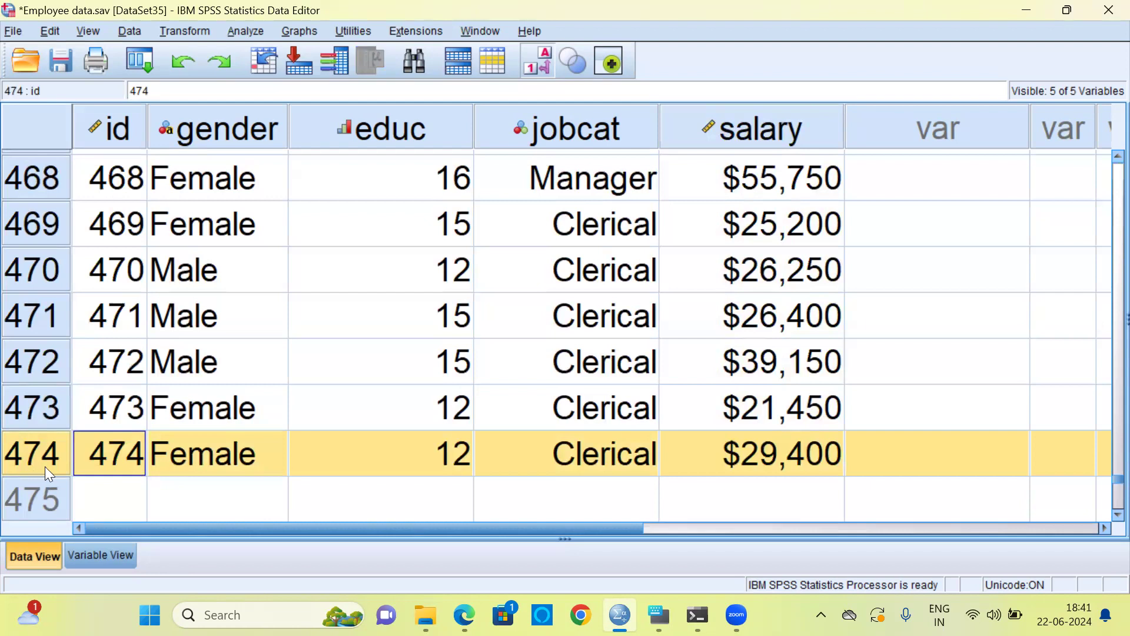
{"action": "left_click", "coordinate": [106, 462]}
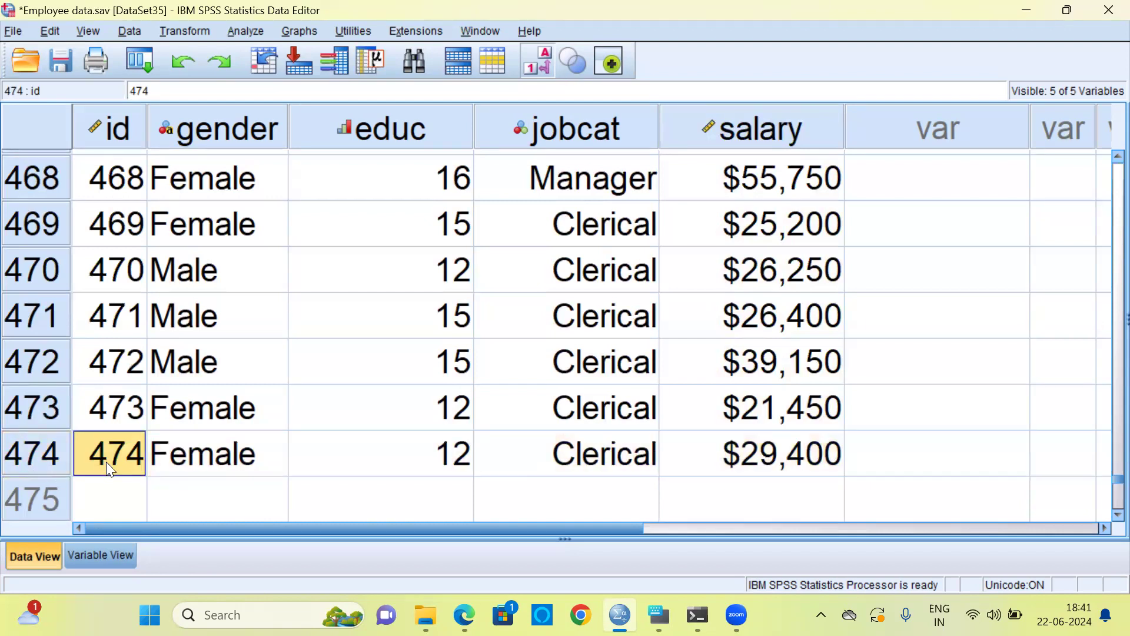
{"action": "key", "text": "ctrl+Home"}
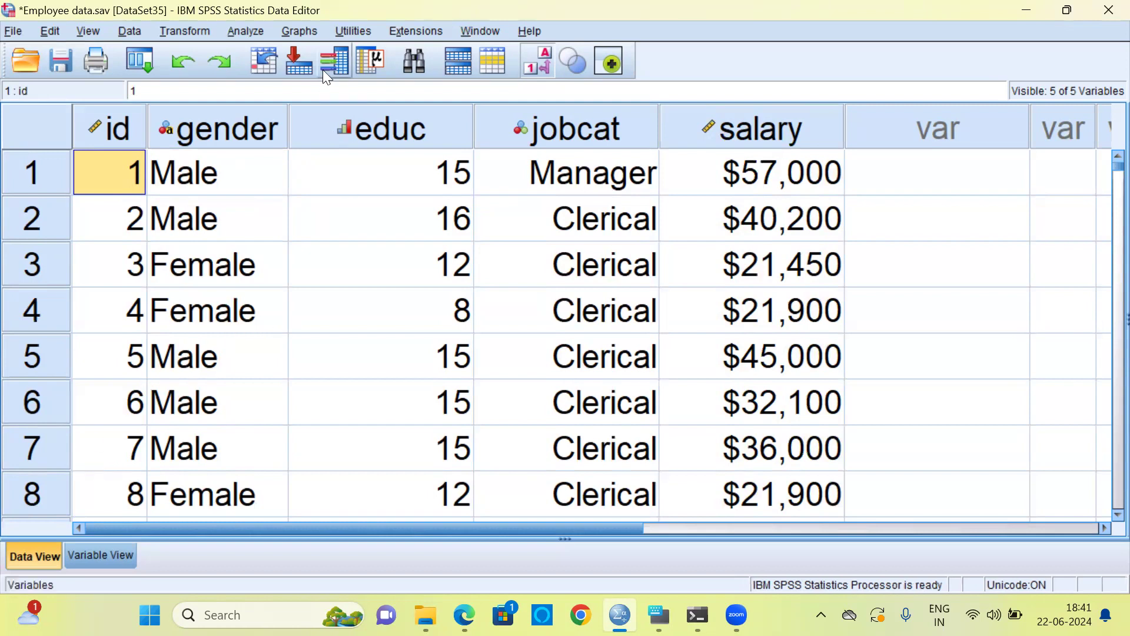
Step: Open the Graphboard Template Chooser, reset its previous settings and select Gender as the variable to visualize
{"action": "left_click", "coordinate": [305, 33]}
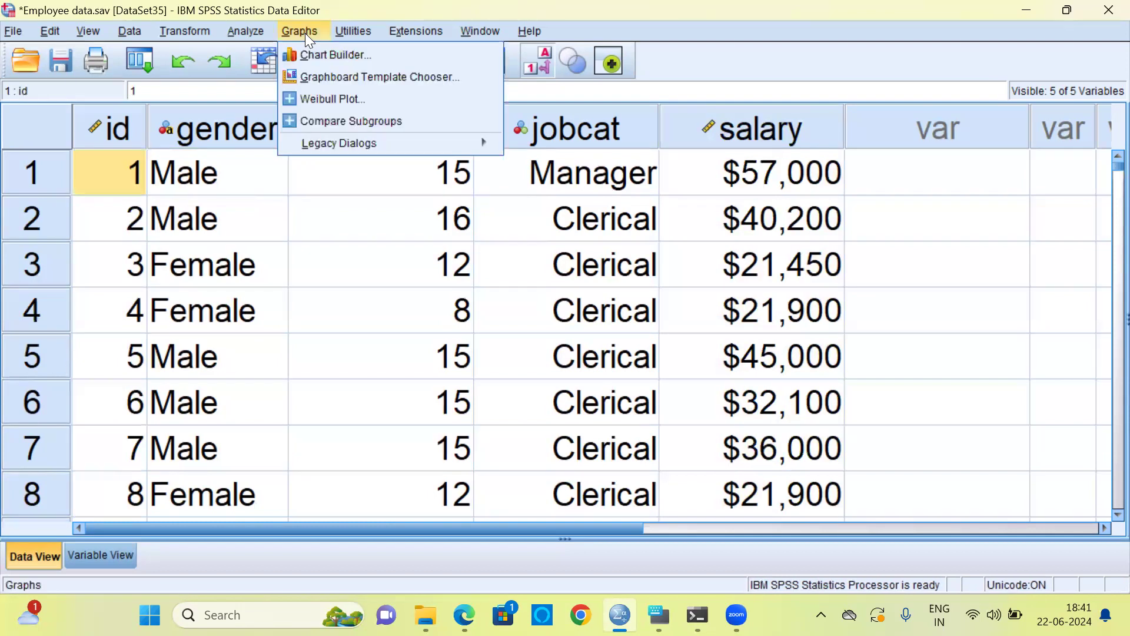
{"action": "left_click", "coordinate": [392, 78]}
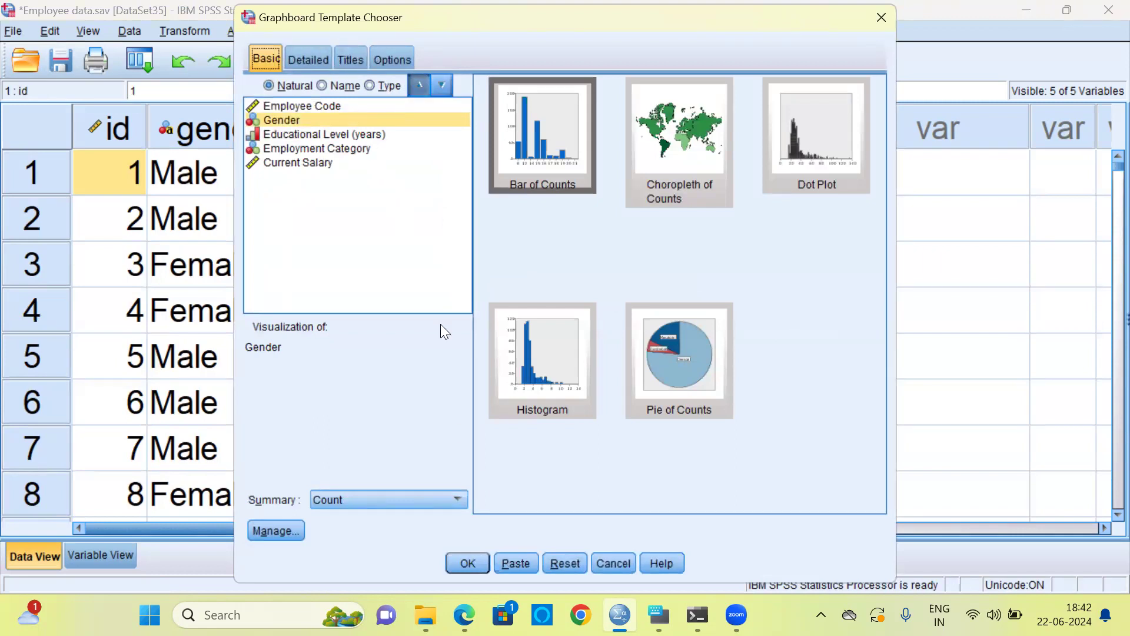
{"action": "left_click", "coordinate": [559, 564]}
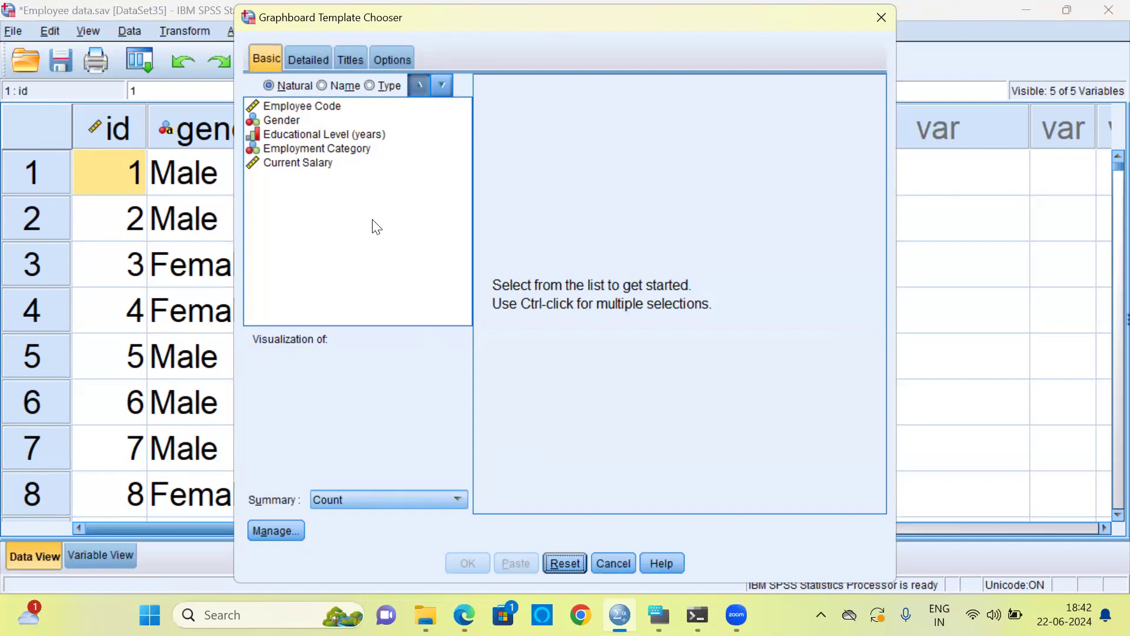
{"action": "left_click", "coordinate": [280, 121]}
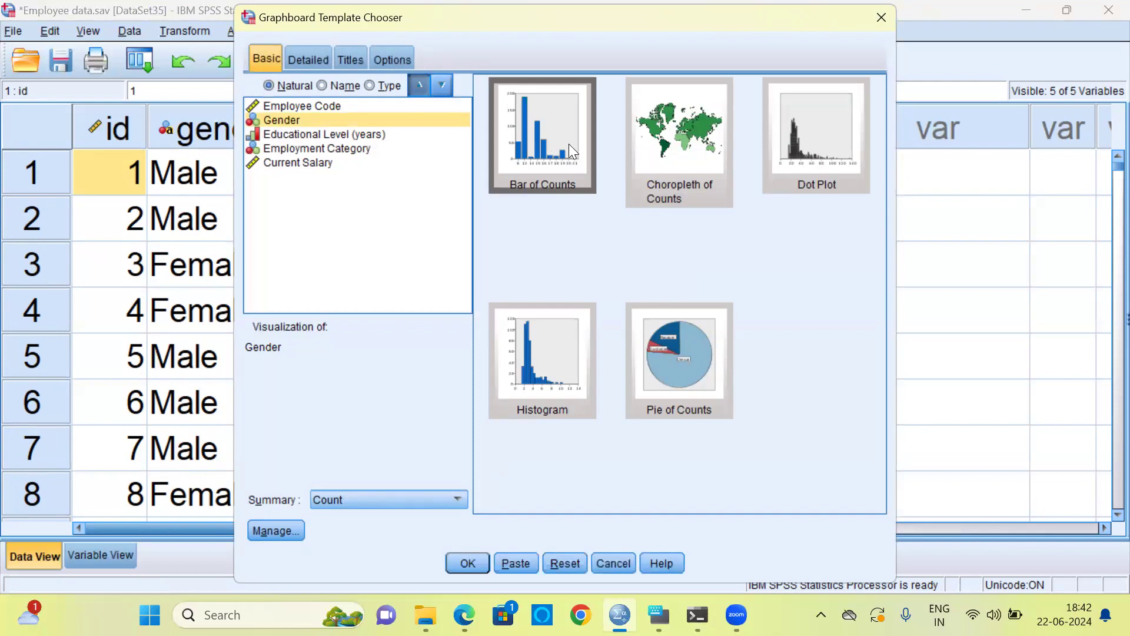
Step: Look through the chart templates offered for Gender: Bar of Counts, Choropleth of Counts, Dot Plot, Histogram and Pie of Counts
{"action": "left_click", "coordinate": [521, 162]}
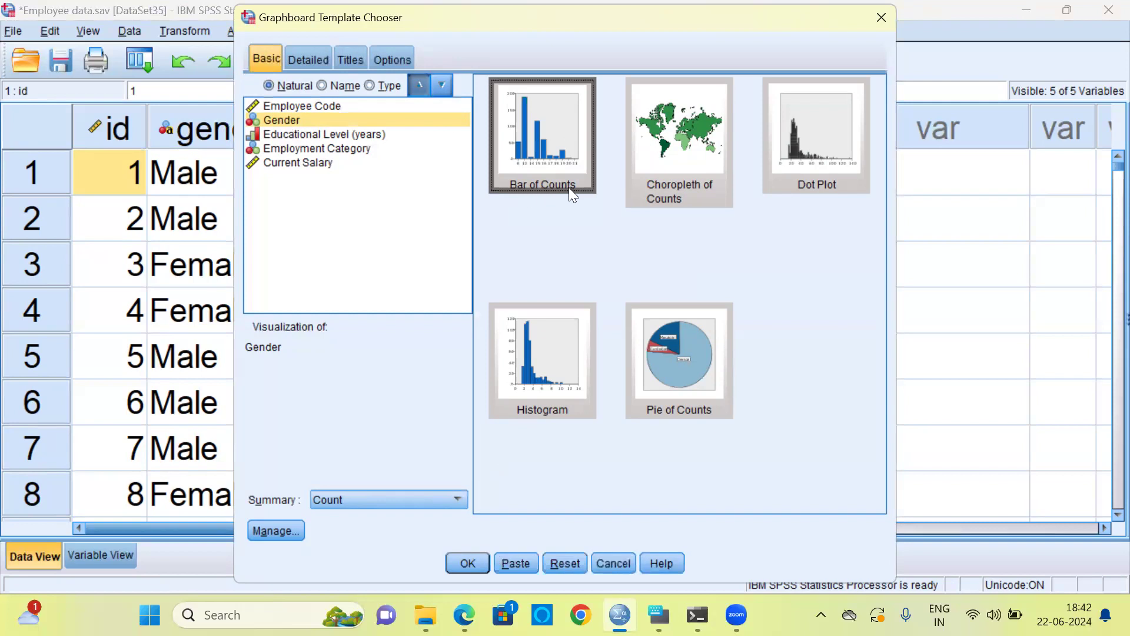
{"action": "left_click", "coordinate": [682, 174]}
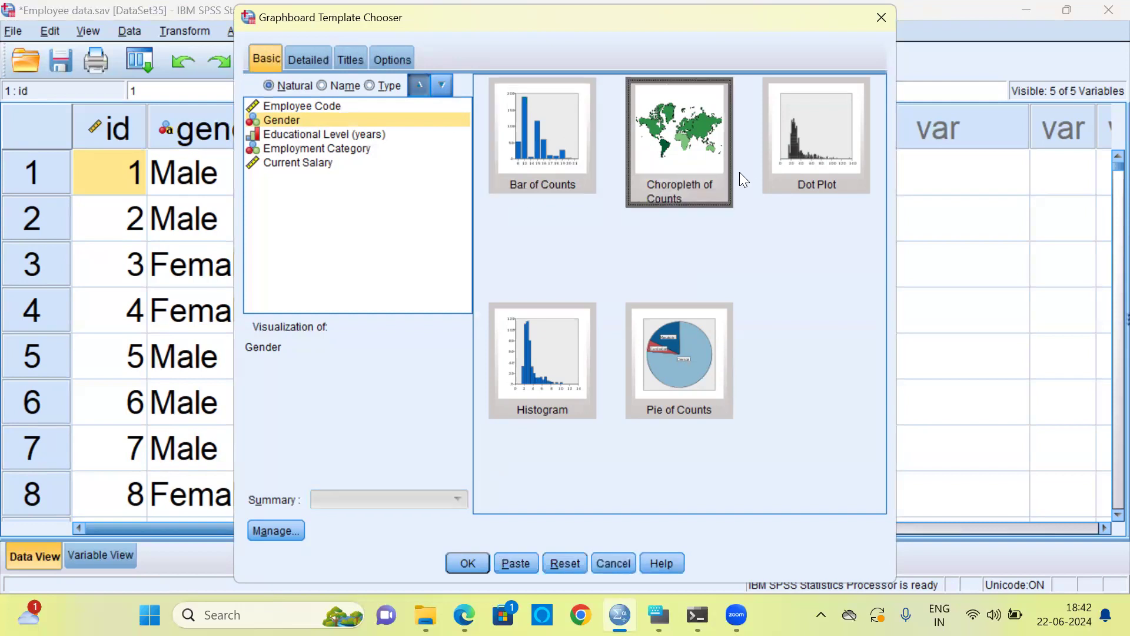
{"action": "left_click", "coordinate": [836, 163]}
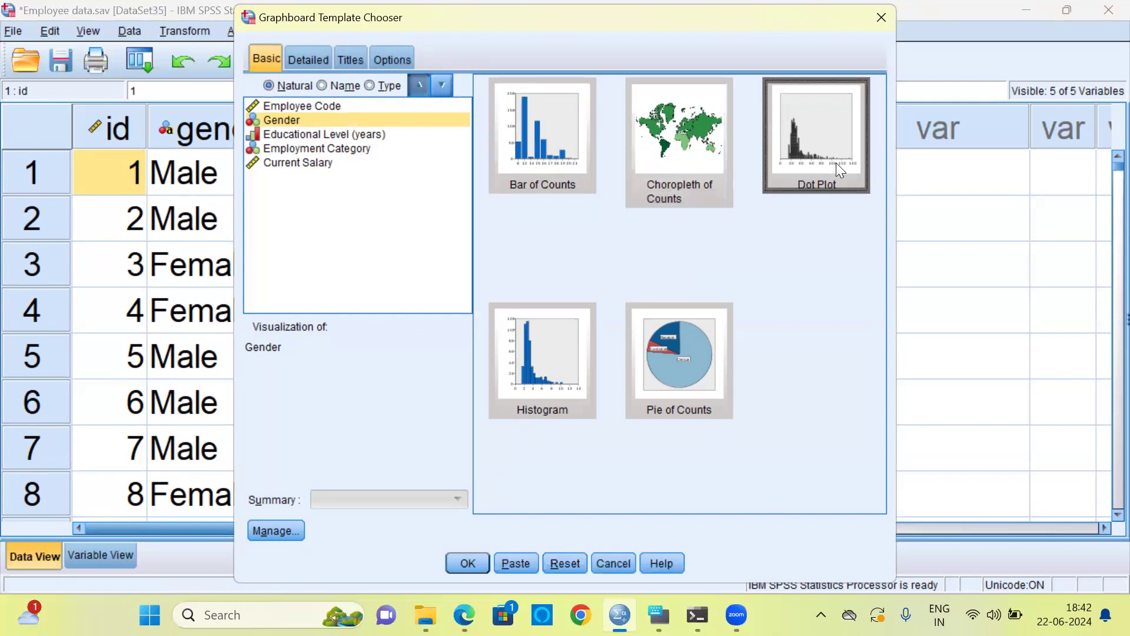
{"action": "left_click", "coordinate": [561, 365]}
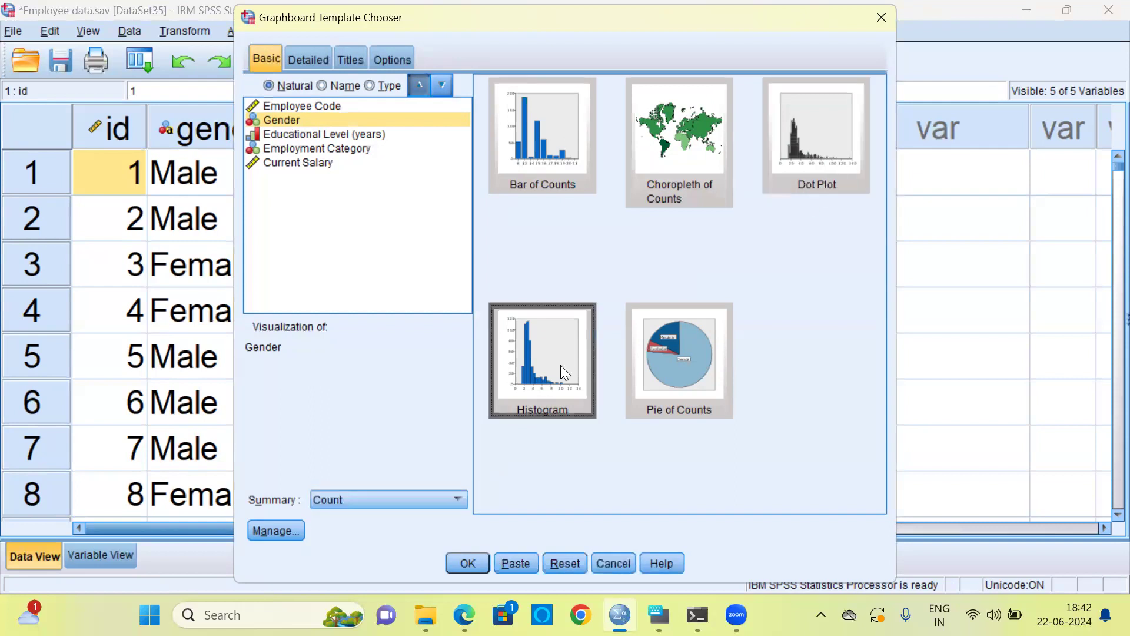
{"action": "left_click", "coordinate": [664, 383]}
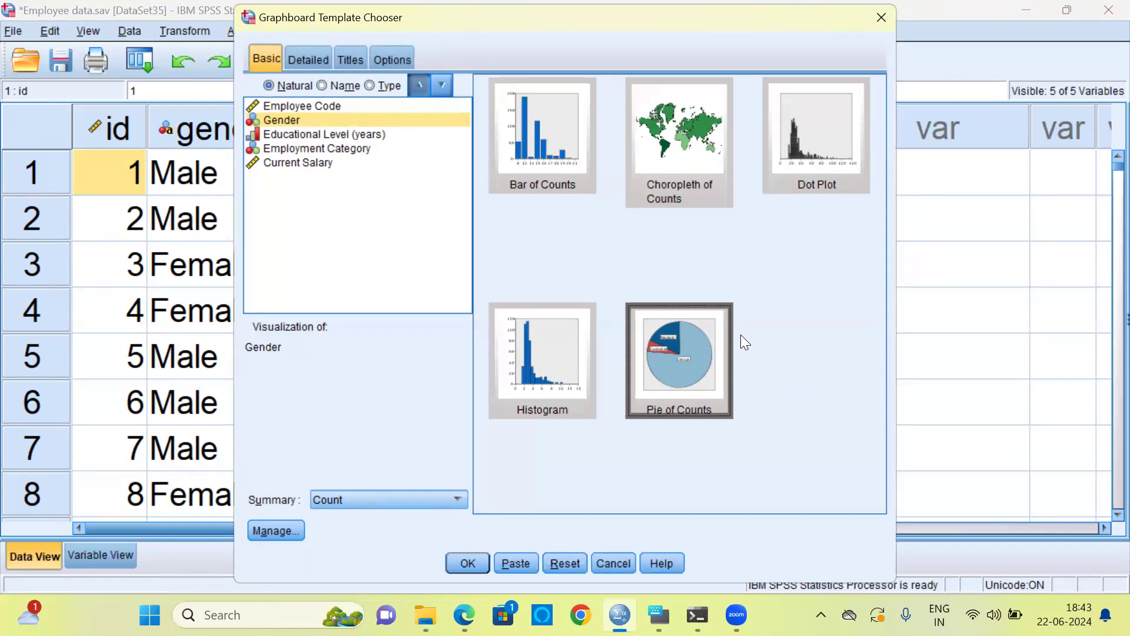
{"action": "left_click", "coordinate": [559, 164]}
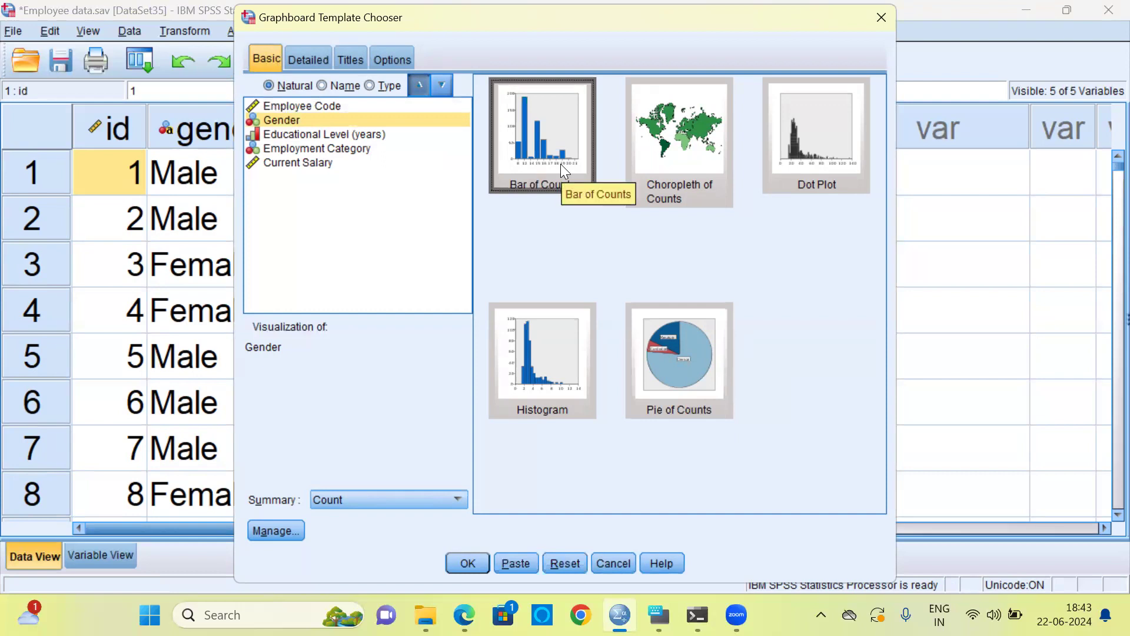
Step: Add Current Salary to Gender, generate a Bar chart with the Mean summary, and bring the chart into view in the output
{"action": "left_click", "coordinate": [319, 163], "text": "ctrl"}
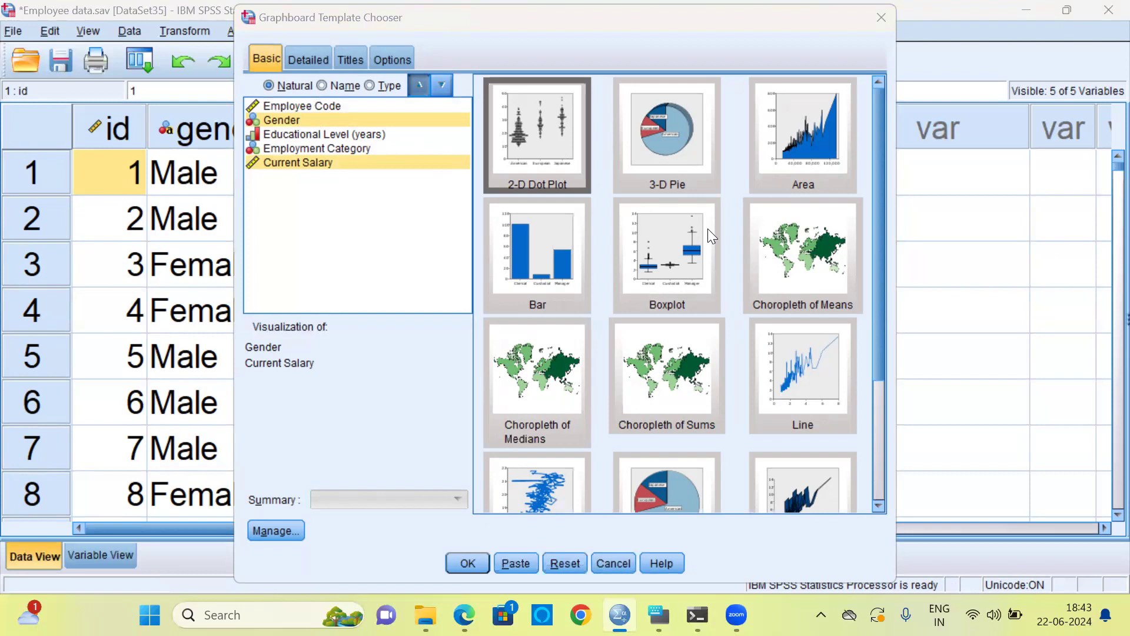
{"action": "left_click", "coordinate": [516, 241]}
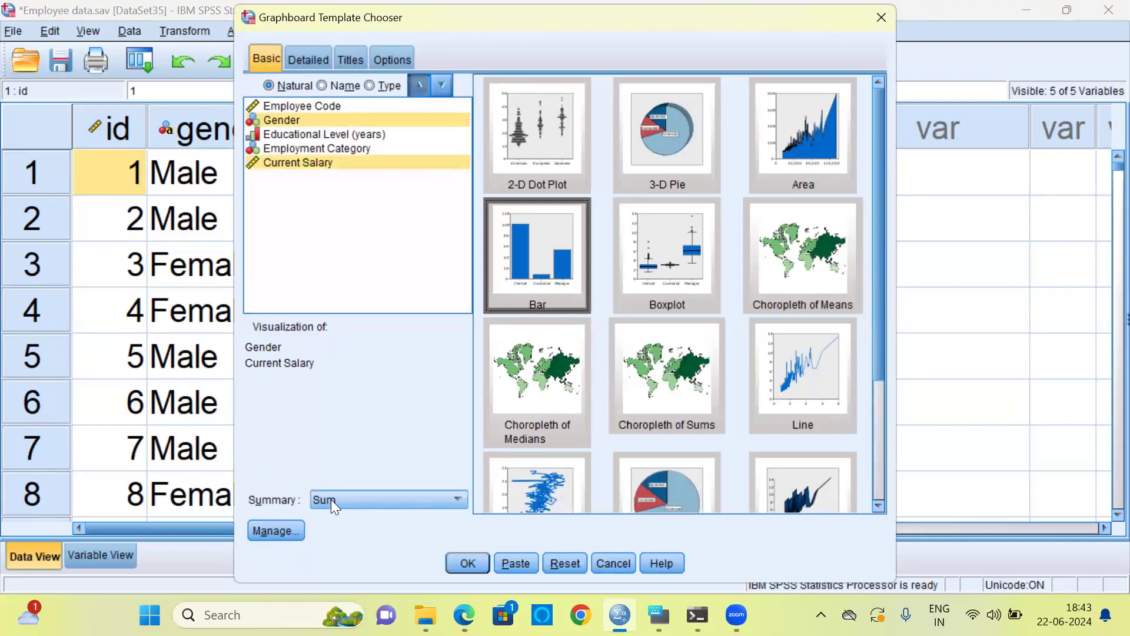
{"action": "left_click", "coordinate": [456, 499]}
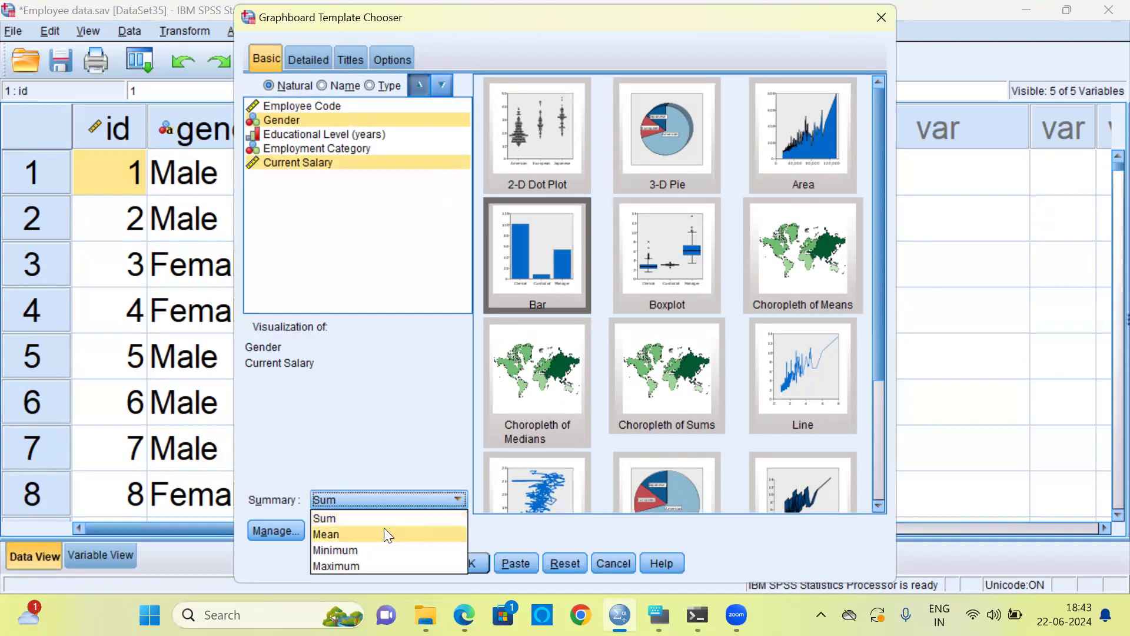
{"action": "left_click", "coordinate": [370, 534]}
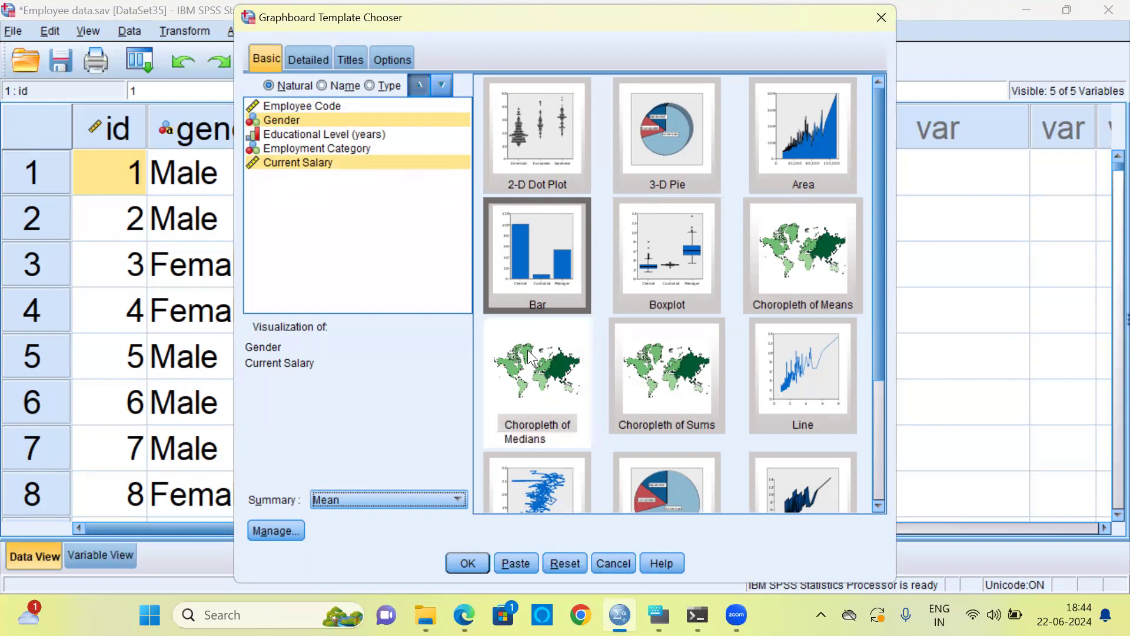
{"action": "left_click", "coordinate": [482, 557]}
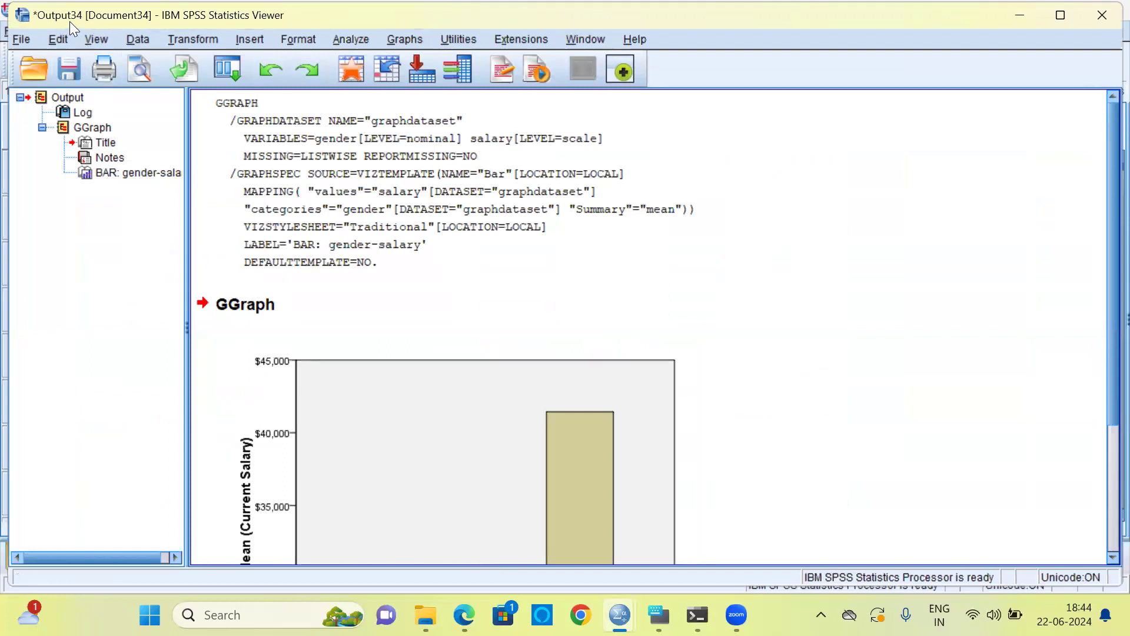
{"action": "left_click", "coordinate": [133, 174]}
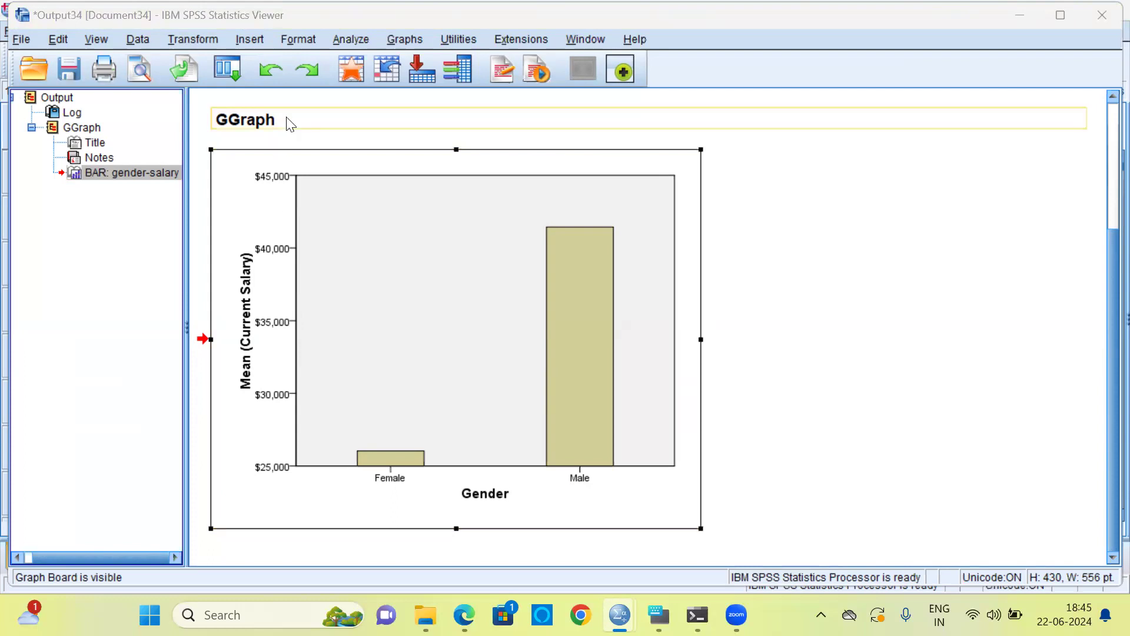
Step: Reopen the Graphboard Template Chooser and choose the Bar of Counts template with only Gender as the variable
{"action": "left_click", "coordinate": [415, 41]}
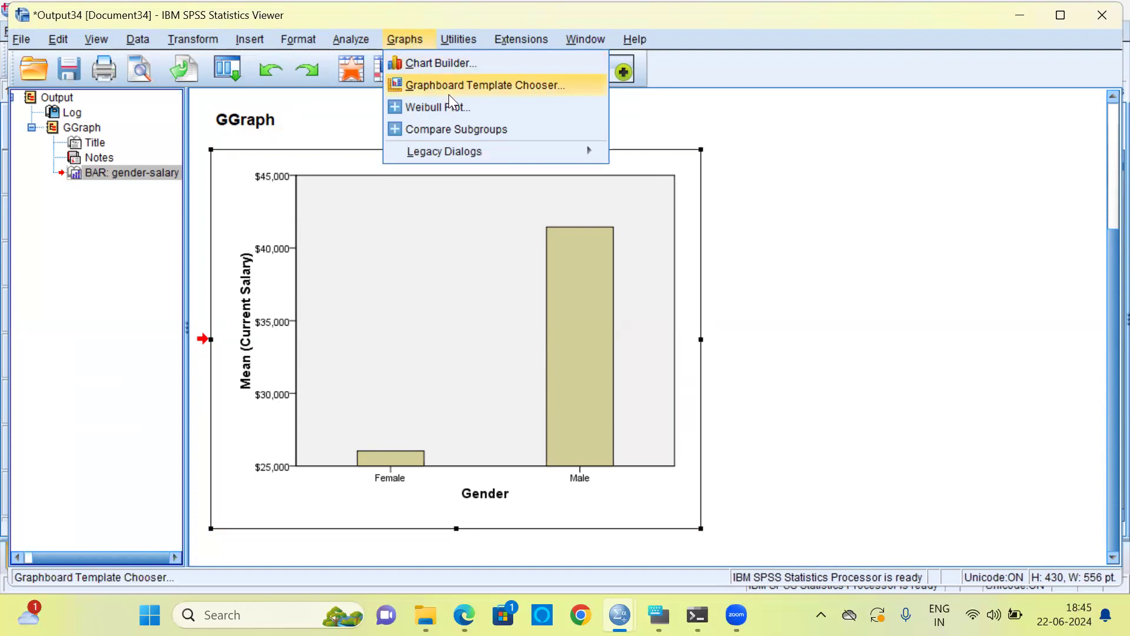
{"action": "left_click", "coordinate": [480, 97]}
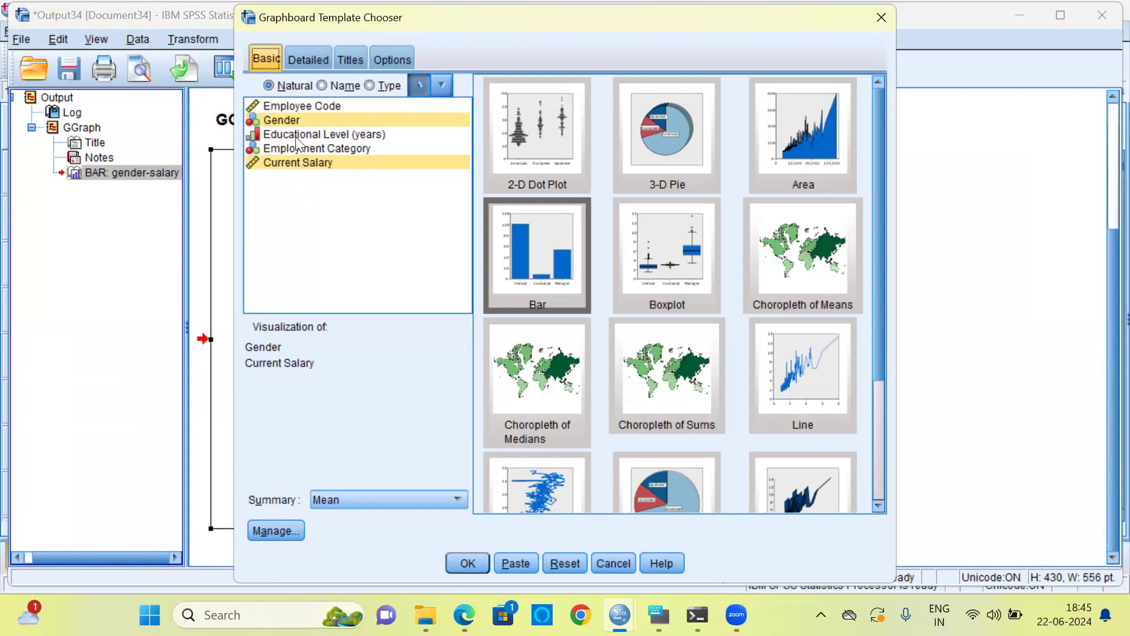
{"action": "left_click", "coordinate": [283, 120]}
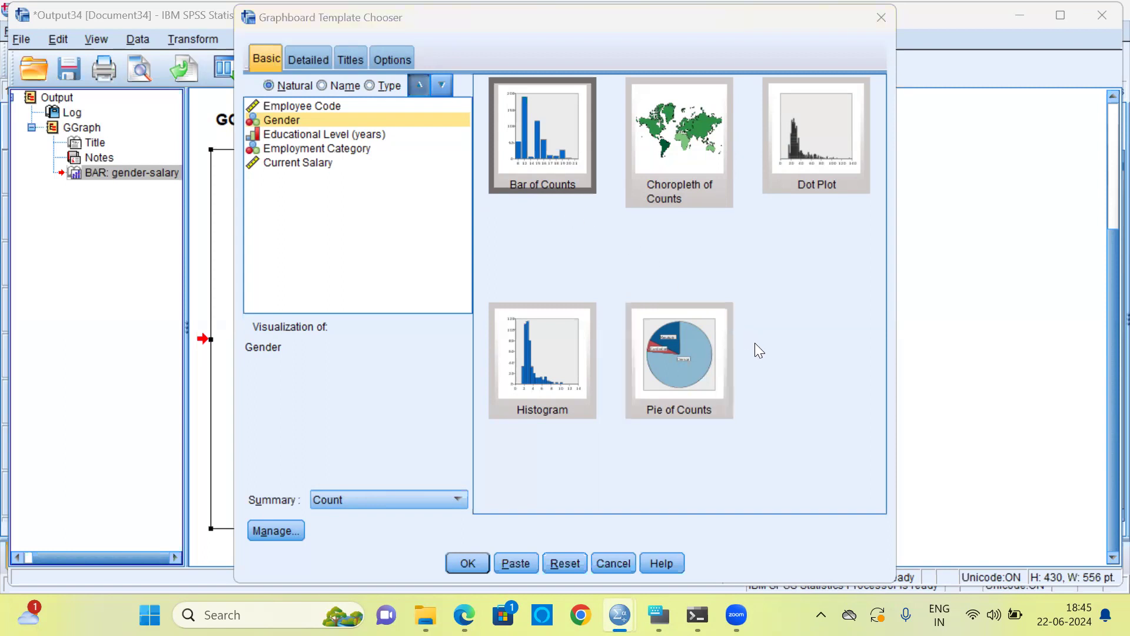
{"action": "left_click", "coordinate": [568, 159]}
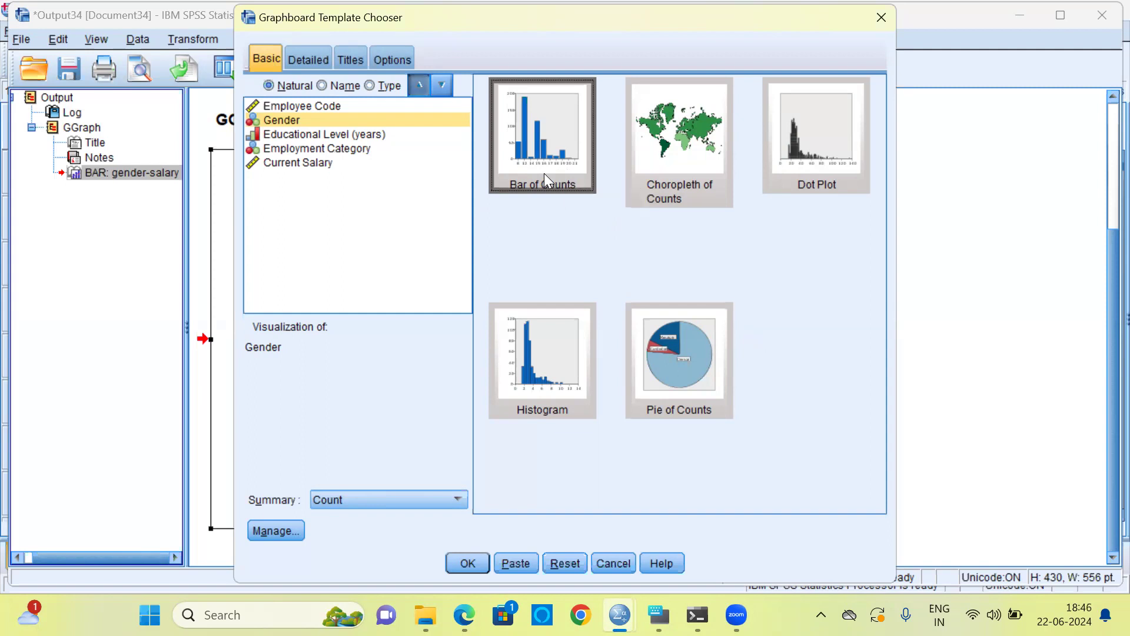
Step: Color the Gender bars by Employment Category with the Count summary, and generate the Bar of Counts chart
{"action": "left_click", "coordinate": [319, 65]}
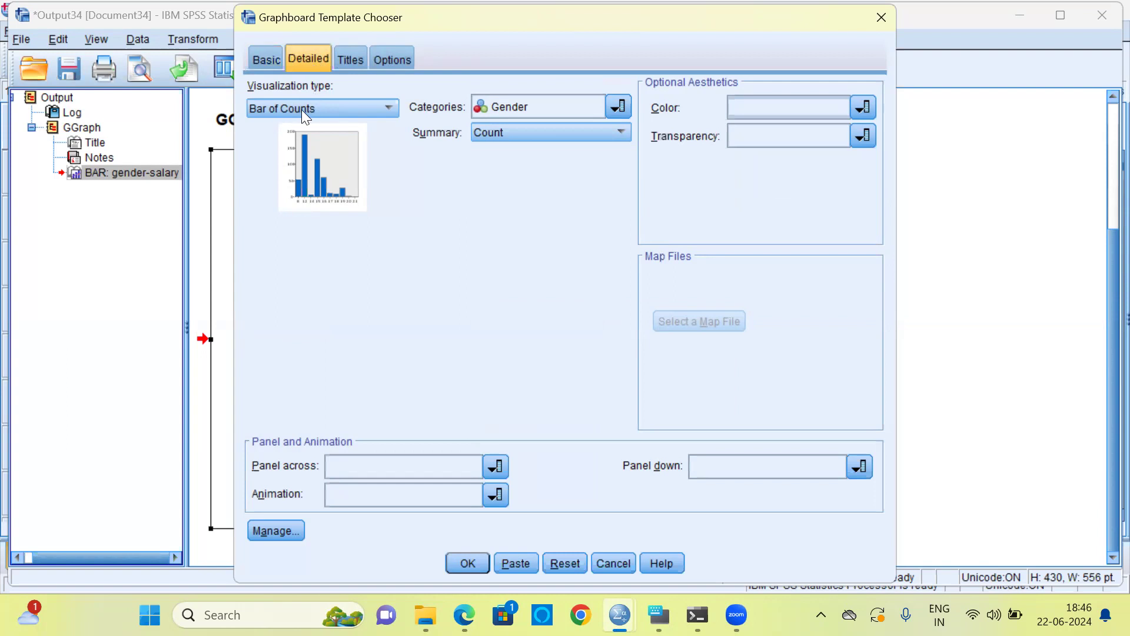
{"action": "left_click", "coordinate": [390, 110]}
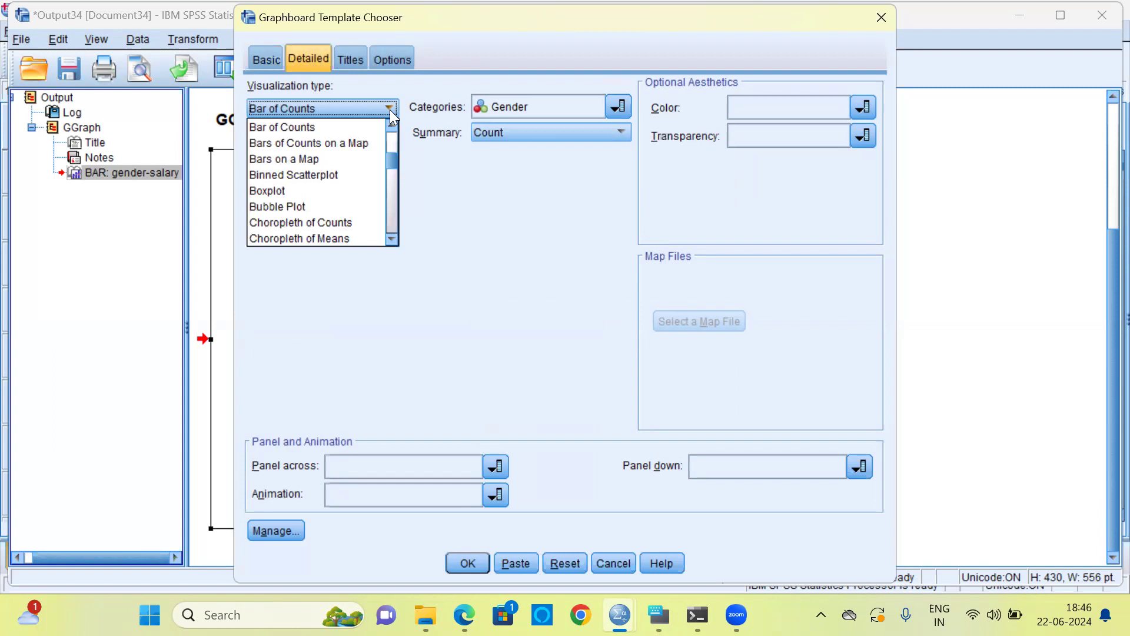
{"action": "left_click", "coordinate": [362, 89]}
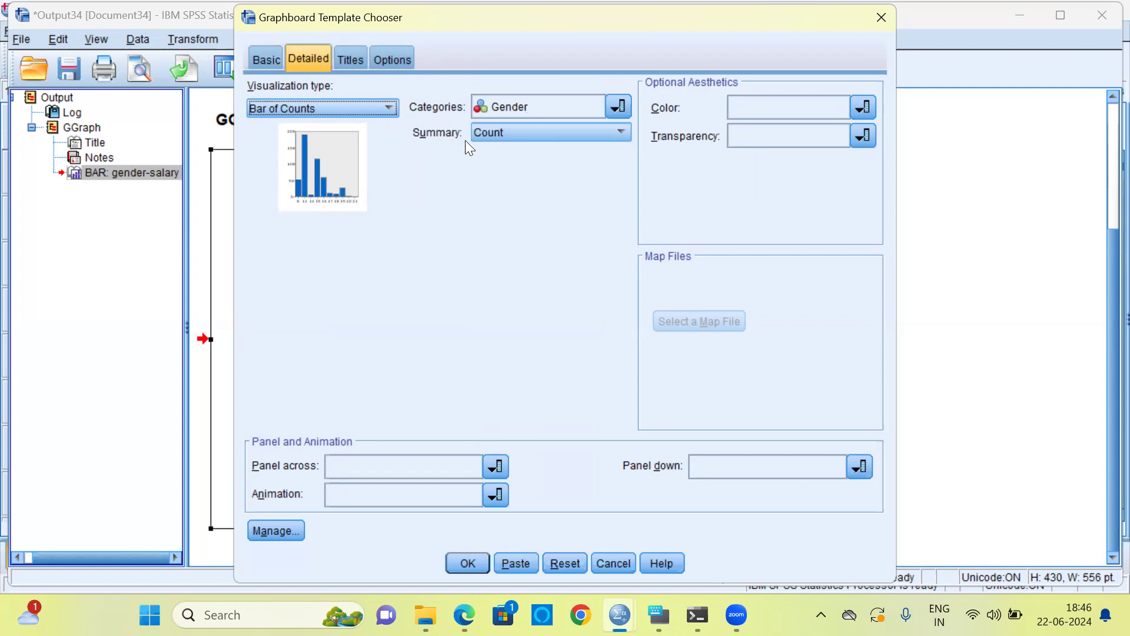
{"action": "left_click", "coordinate": [623, 133]}
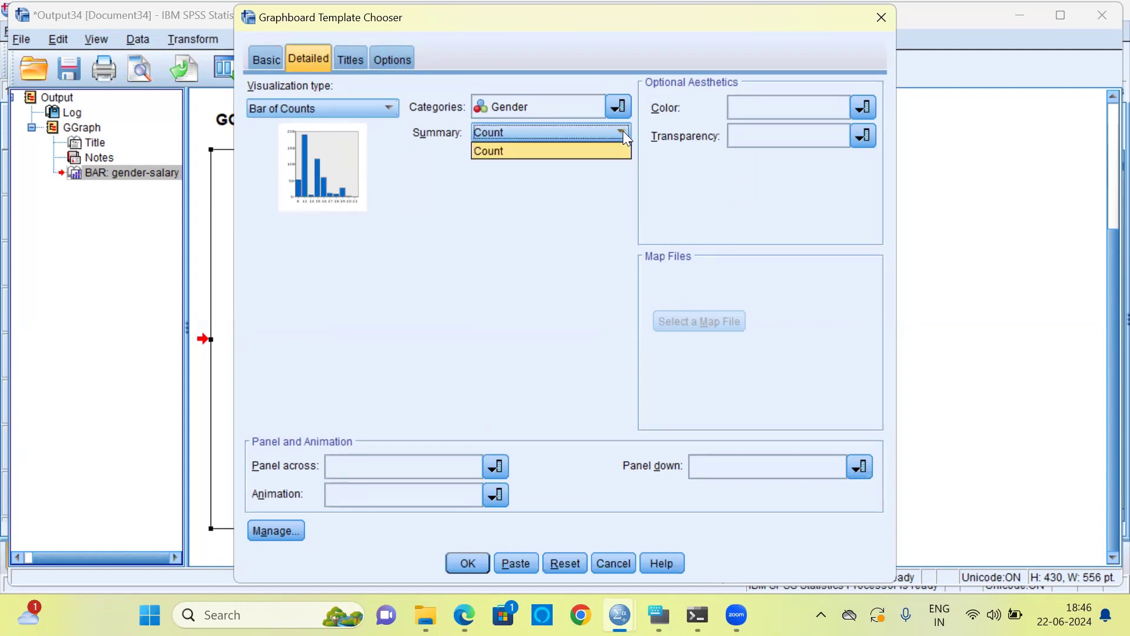
{"action": "left_click", "coordinate": [625, 133]}
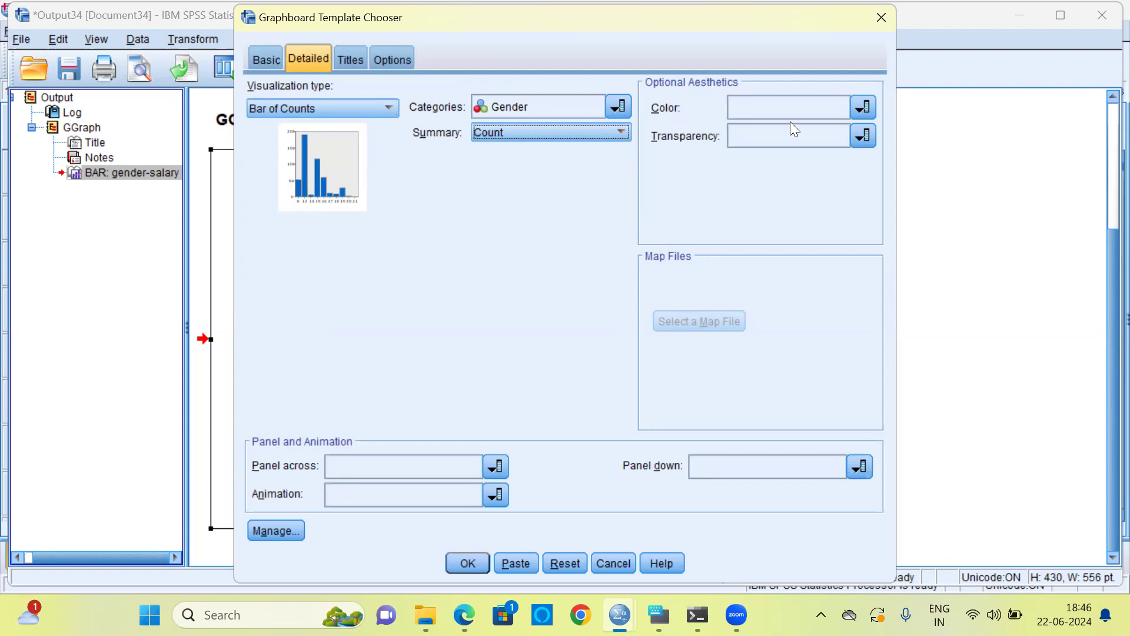
{"action": "left_click", "coordinate": [862, 112]}
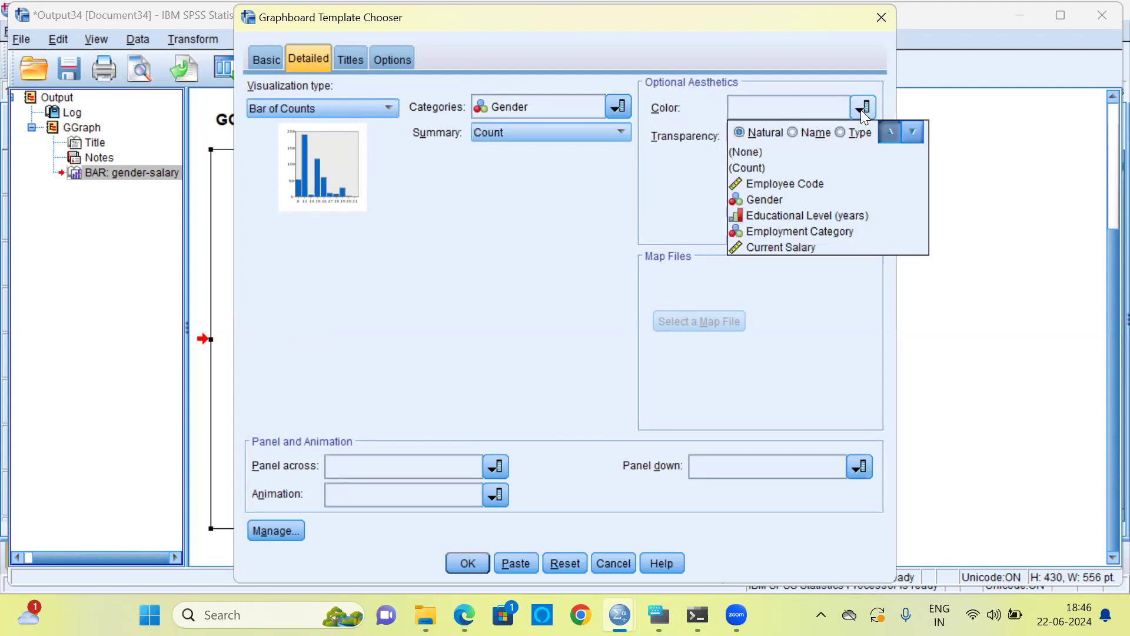
{"action": "left_click", "coordinate": [842, 232]}
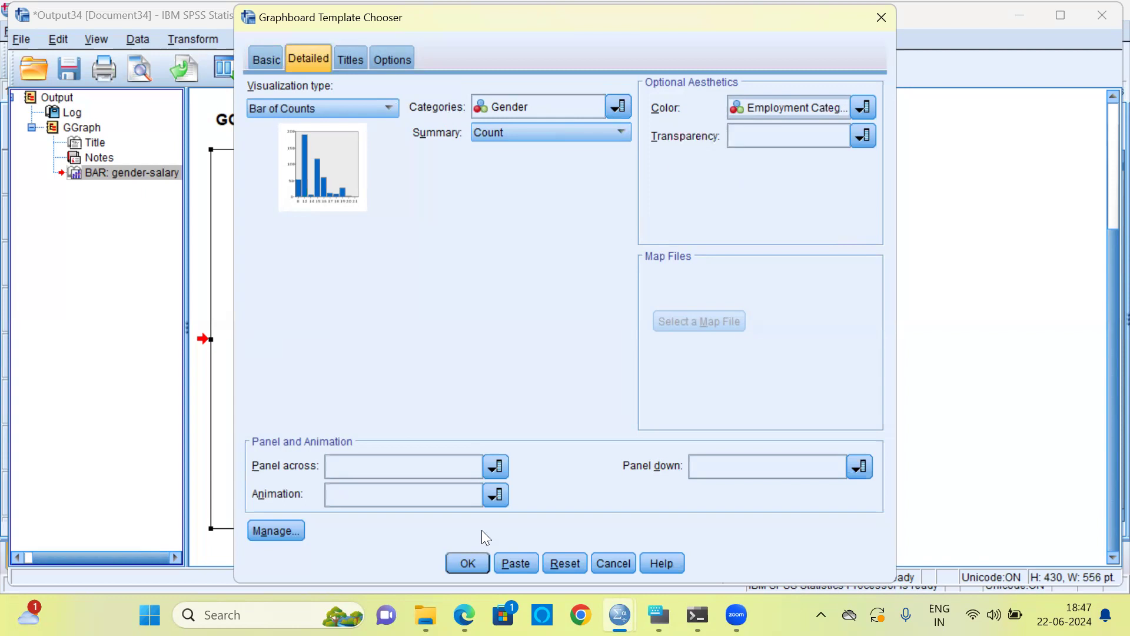
{"action": "left_click", "coordinate": [476, 564]}
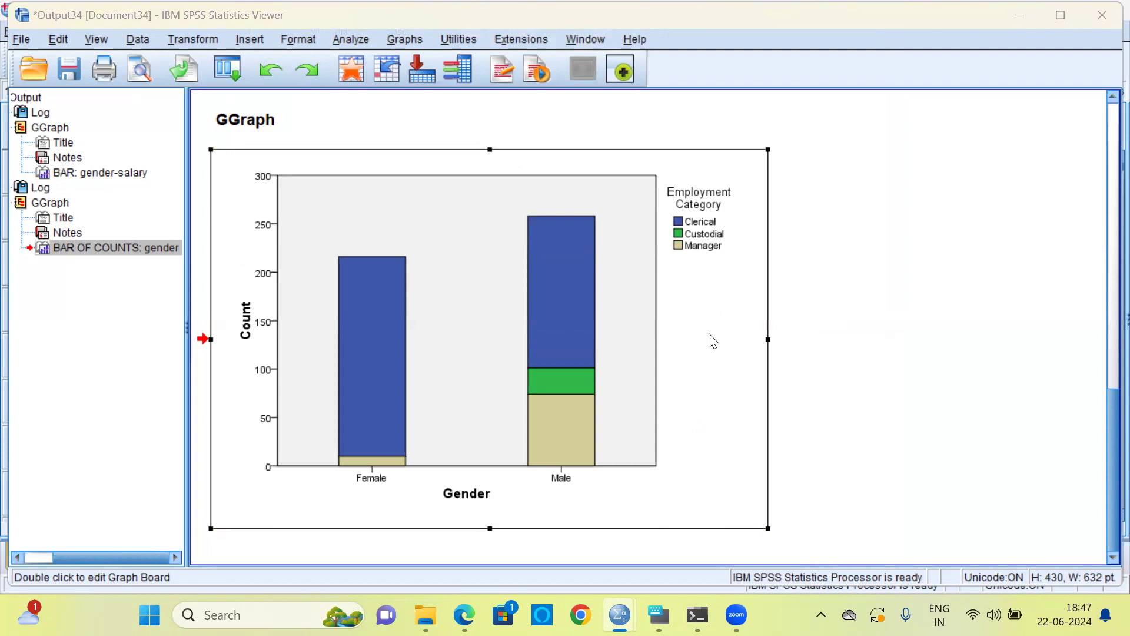
{"action": "left_click", "coordinate": [396, 476]}
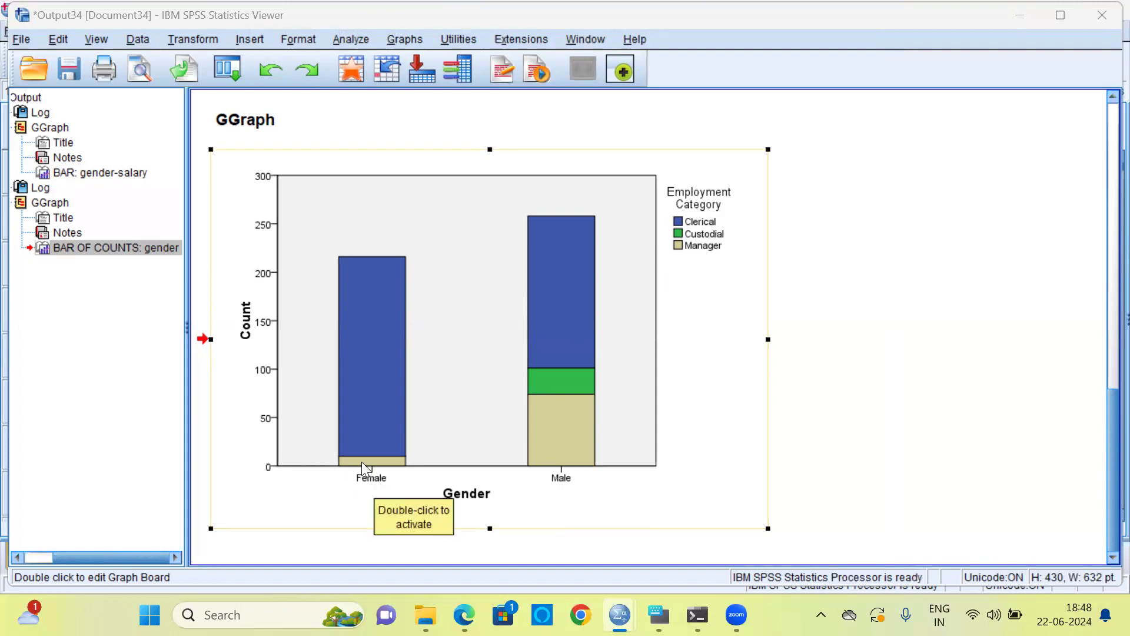
{"action": "double_click", "coordinate": [390, 384]}
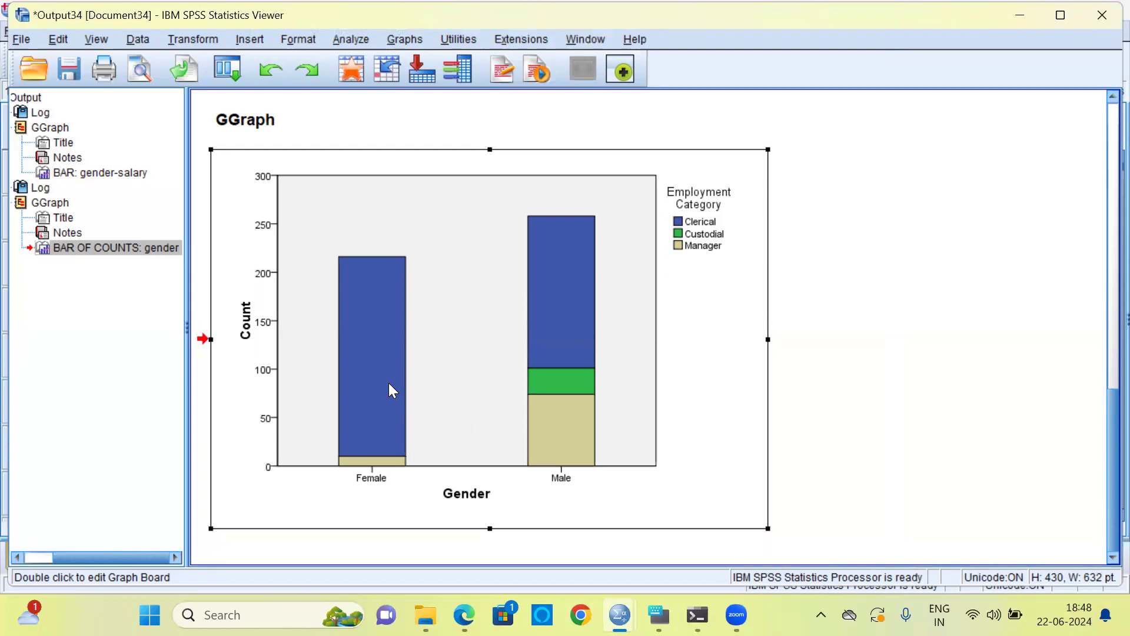
{"action": "left_click", "coordinate": [563, 479]}
{"action": "left_click", "coordinate": [589, 368]}
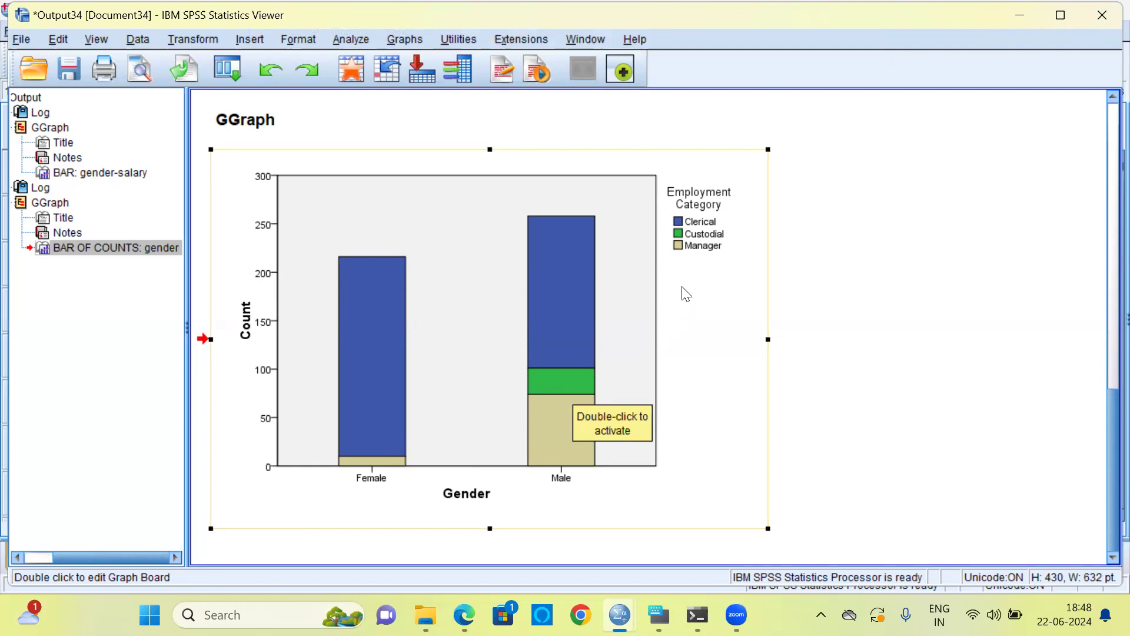
{"action": "left_click", "coordinate": [580, 367]}
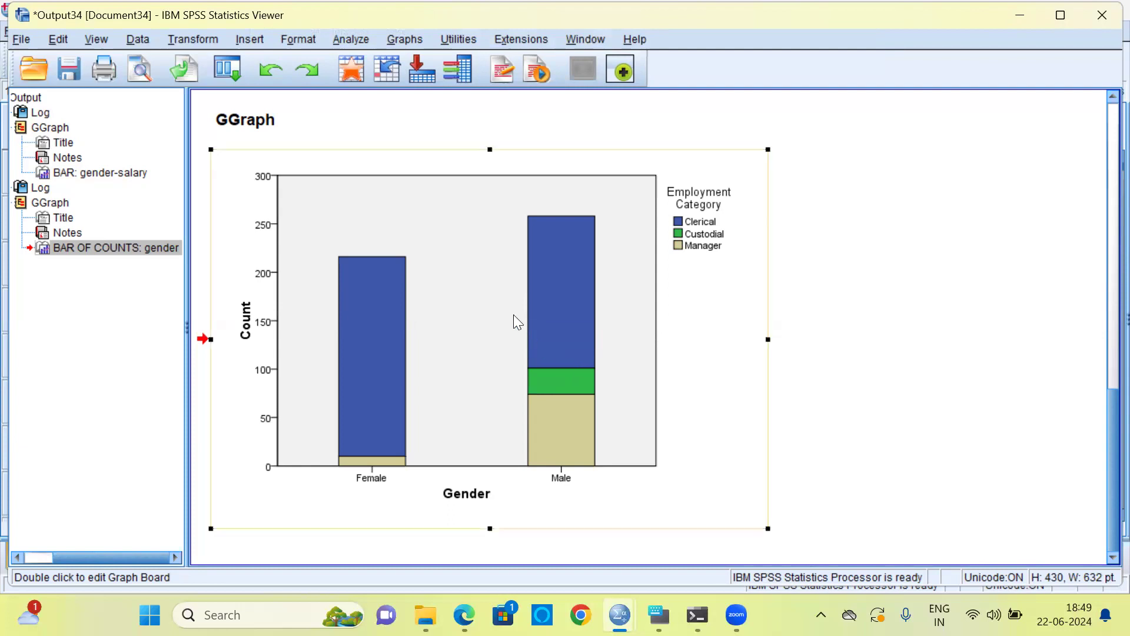
Step: Generate a Histogram of Current Salary alone from the Graphboard Template Chooser
{"action": "left_click", "coordinate": [417, 42]}
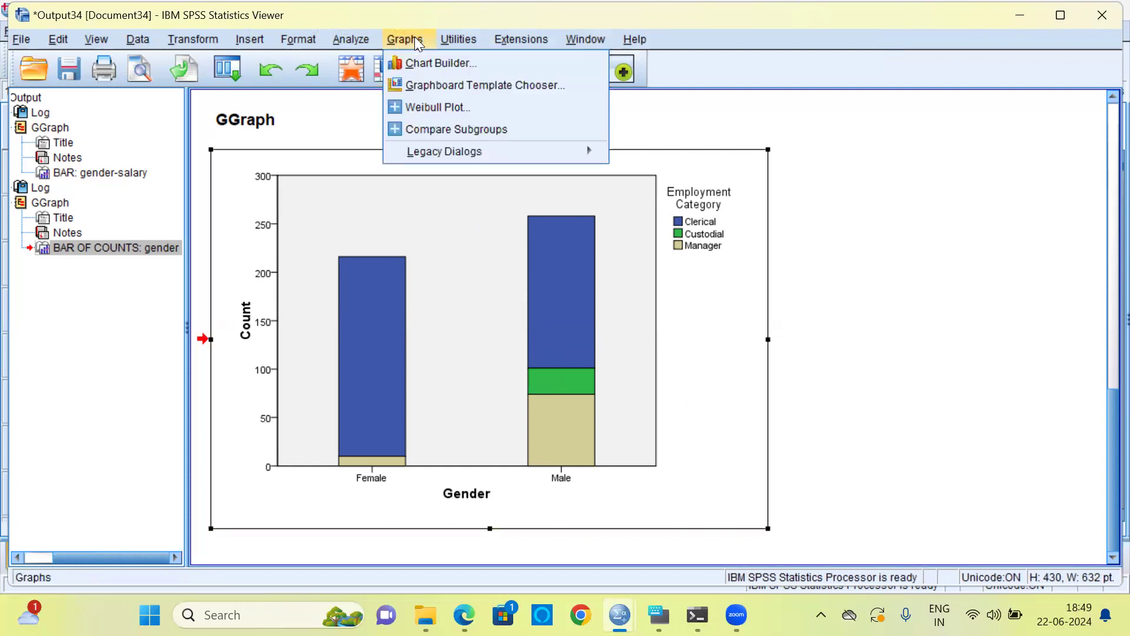
{"action": "left_click", "coordinate": [477, 86]}
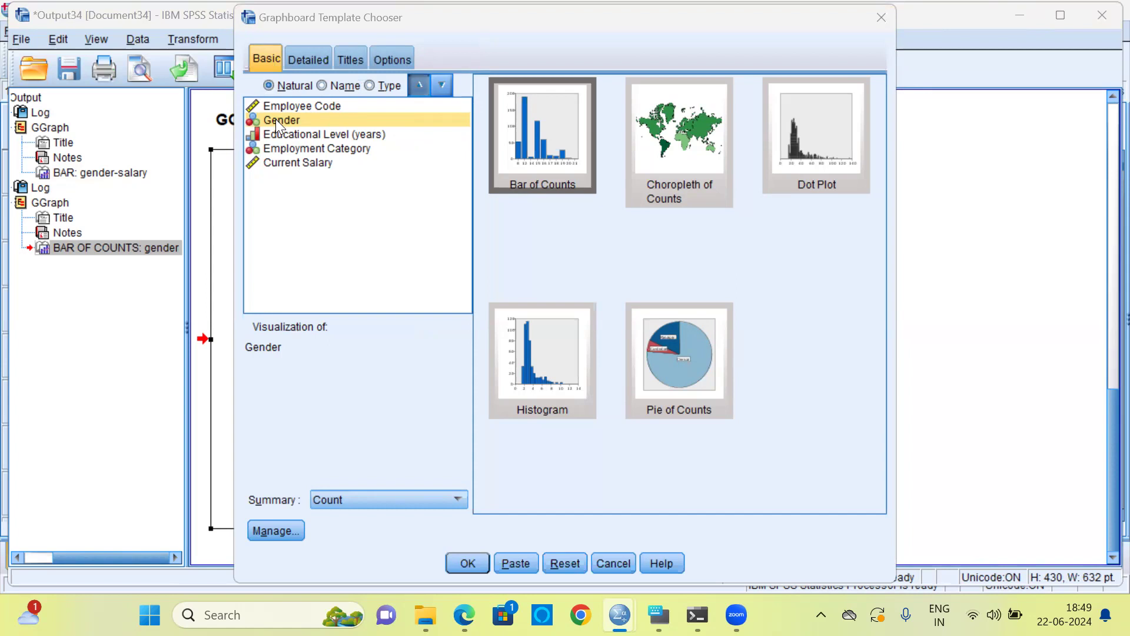
{"action": "left_click", "coordinate": [293, 165]}
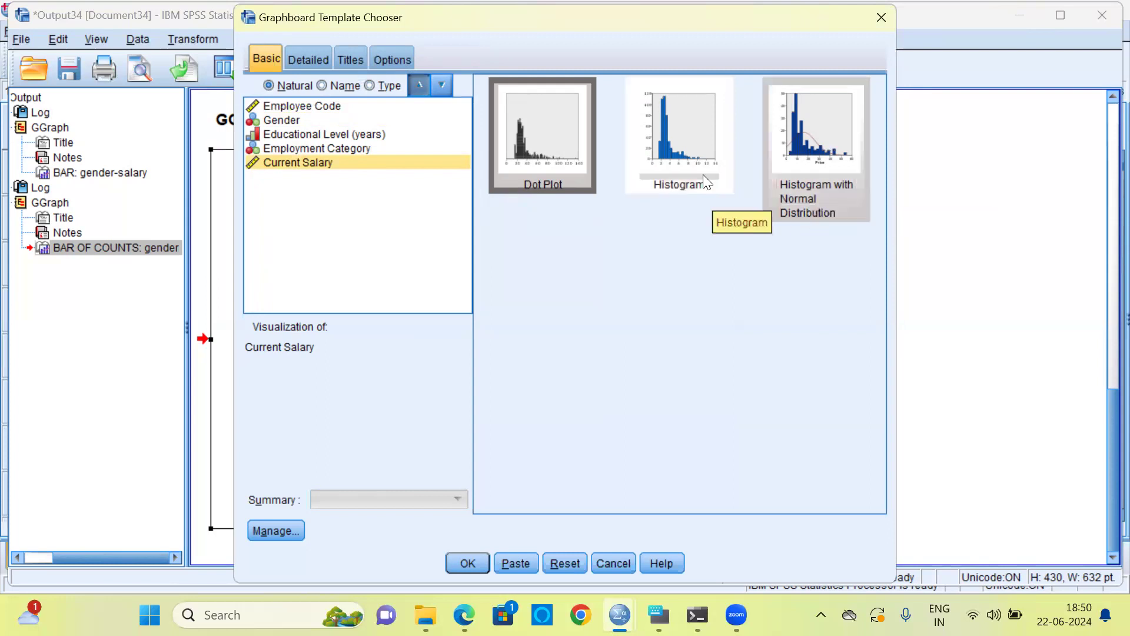
{"action": "left_click", "coordinate": [692, 156]}
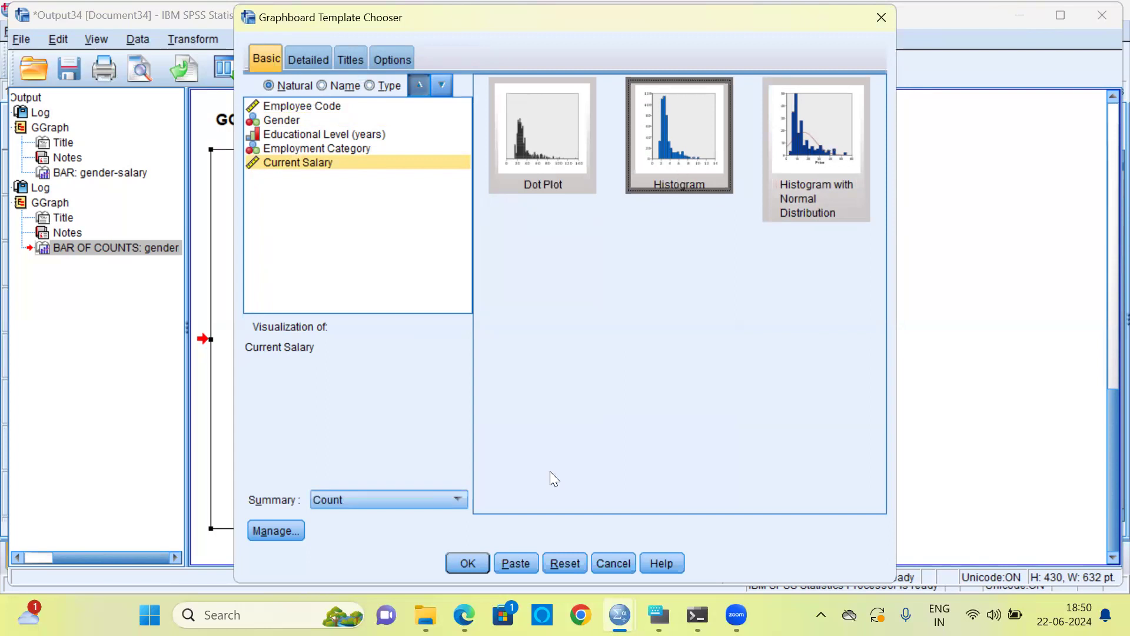
{"action": "left_click", "coordinate": [471, 561]}
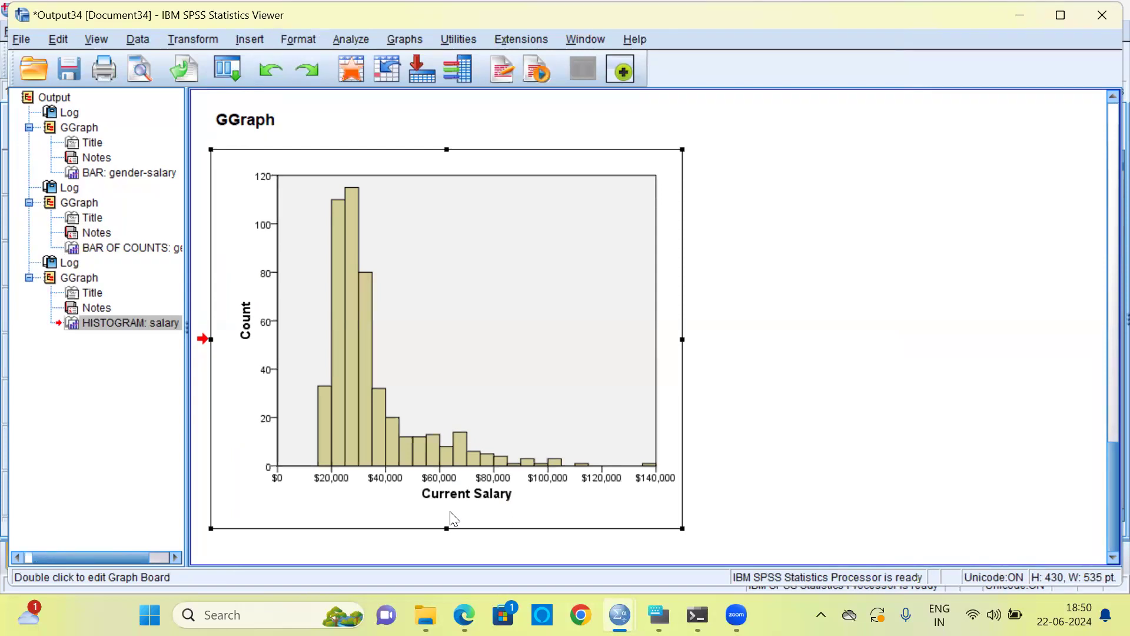
{"action": "left_click", "coordinate": [440, 504]}
Step: Generate a Histogram with Normal Distribution for Current Salary from the Graphboard Template Chooser
{"action": "left_click", "coordinate": [407, 40]}
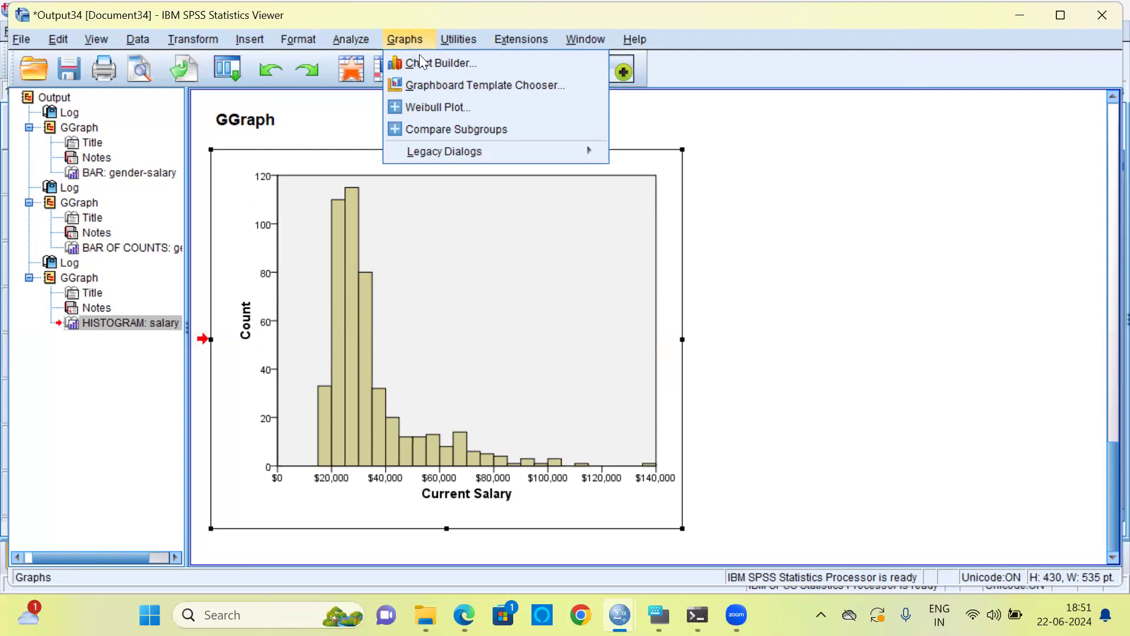
{"action": "left_click", "coordinate": [480, 86]}
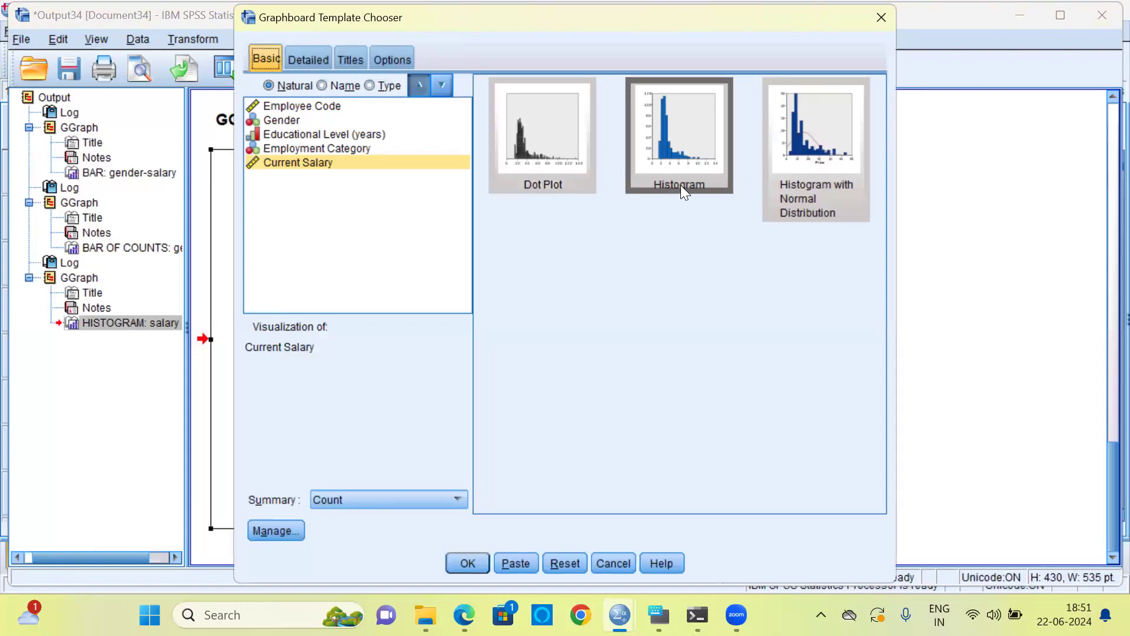
{"action": "left_click", "coordinate": [801, 179]}
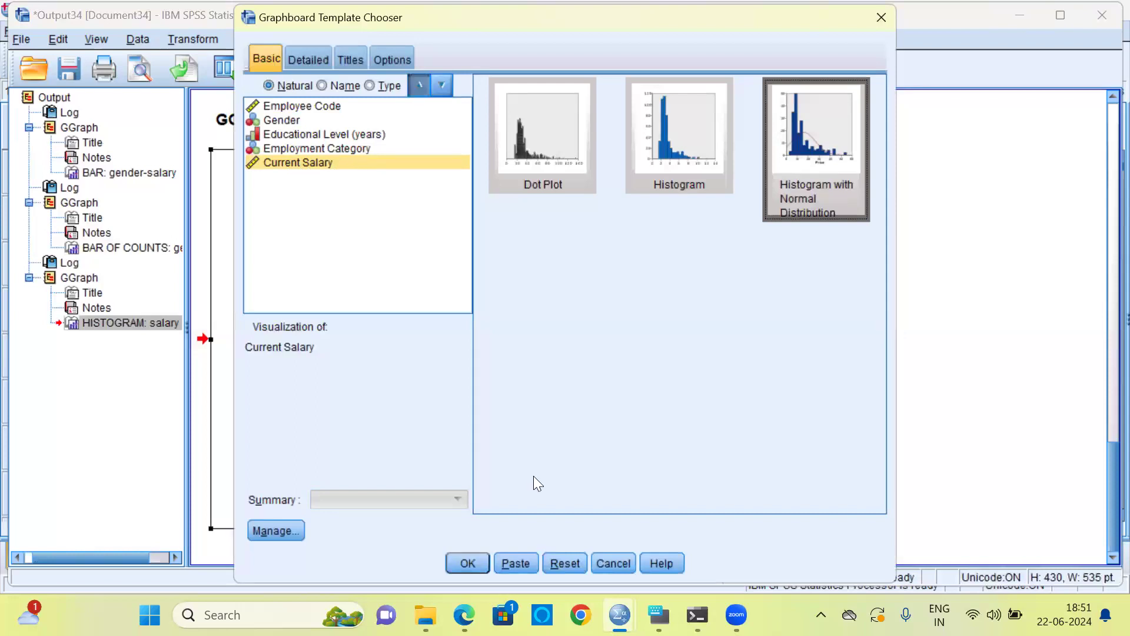
{"action": "left_click", "coordinate": [477, 560]}
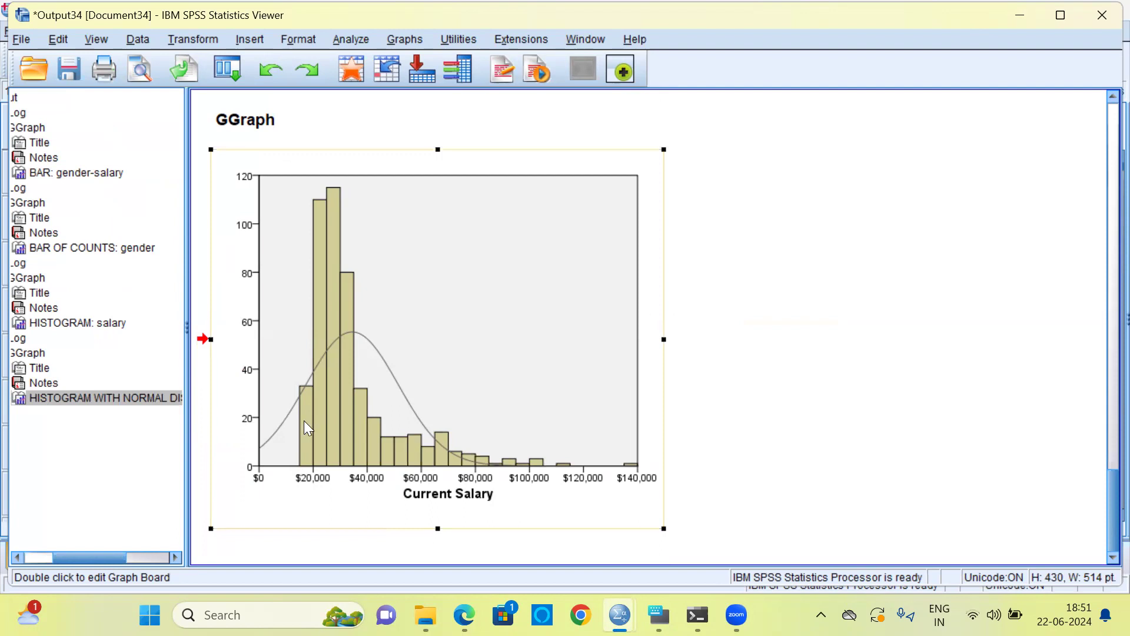
{"action": "left_click", "coordinate": [575, 464]}
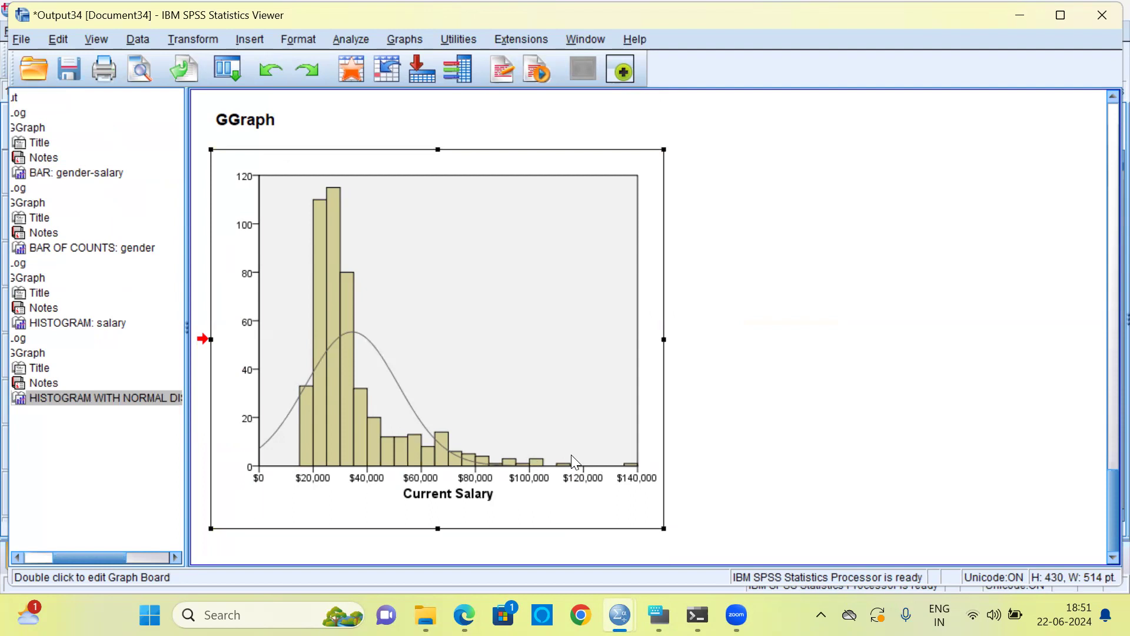
{"action": "left_click", "coordinate": [387, 451]}
Step: Generate a Histogram of Current Salary with the Count summary, paneled across by Gender, and bring it into view in the output
{"action": "left_click", "coordinate": [409, 40]}
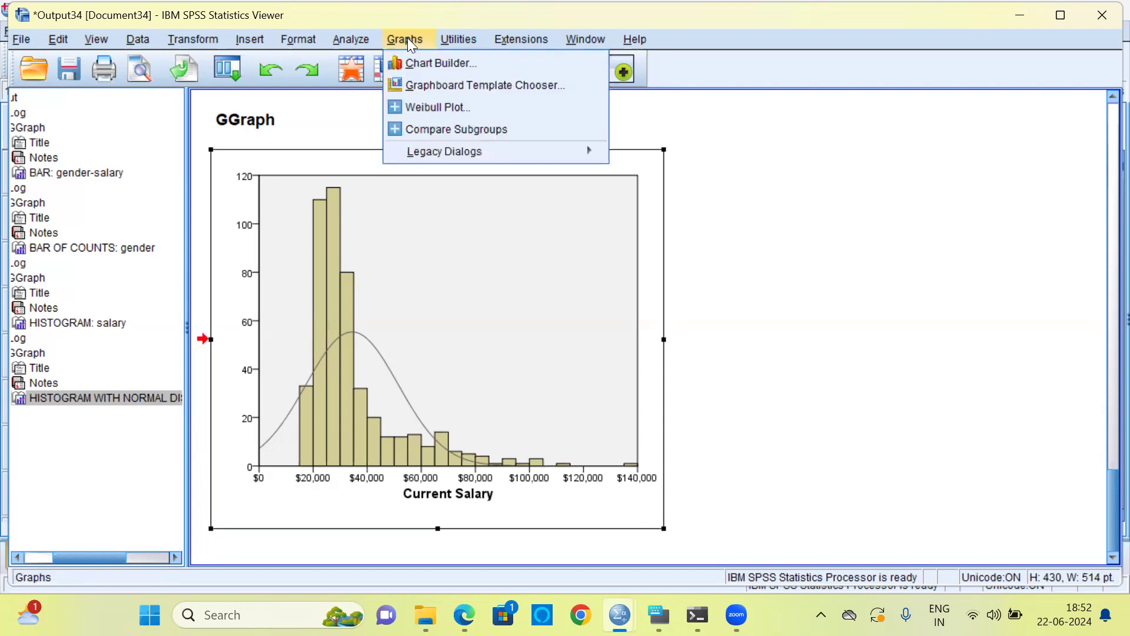
{"action": "left_click", "coordinate": [452, 86]}
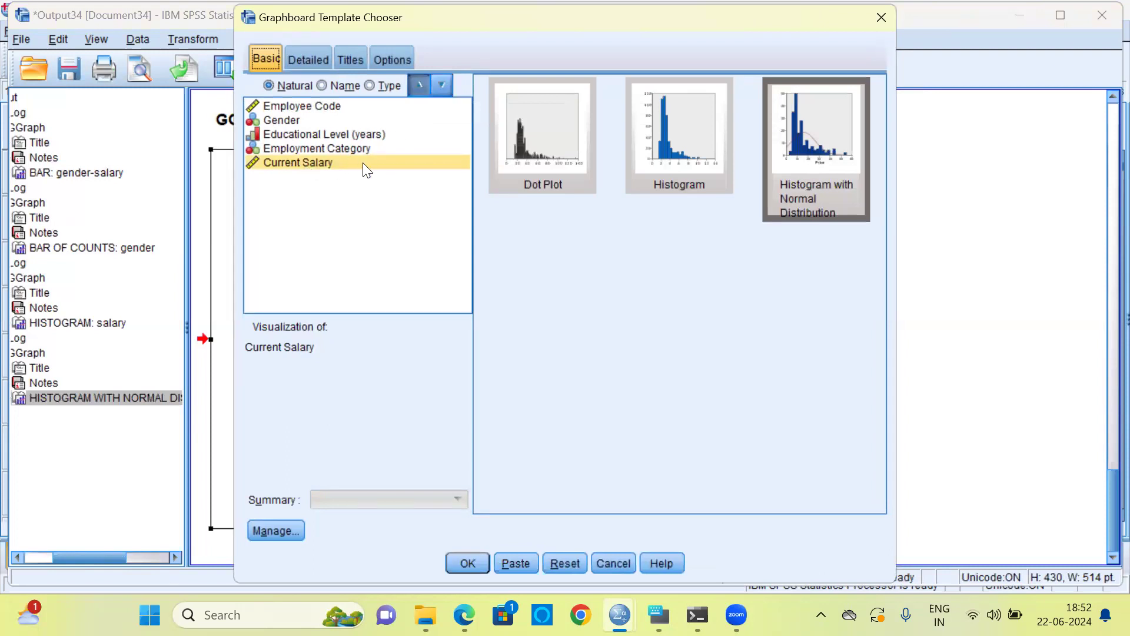
{"action": "left_click", "coordinate": [675, 162]}
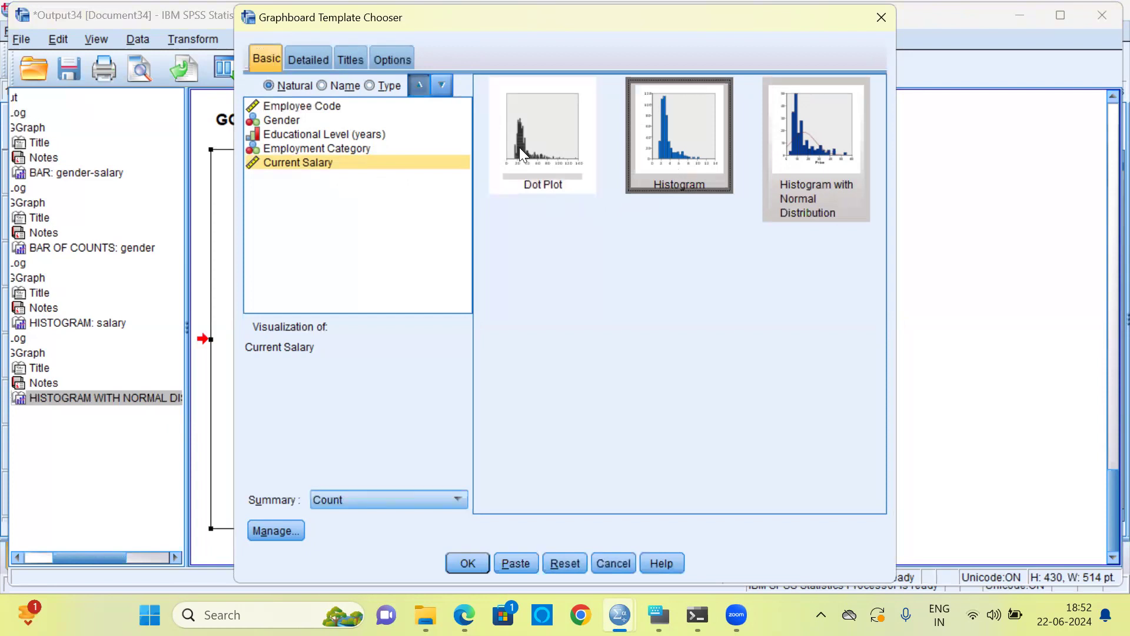
{"action": "left_click", "coordinate": [322, 60]}
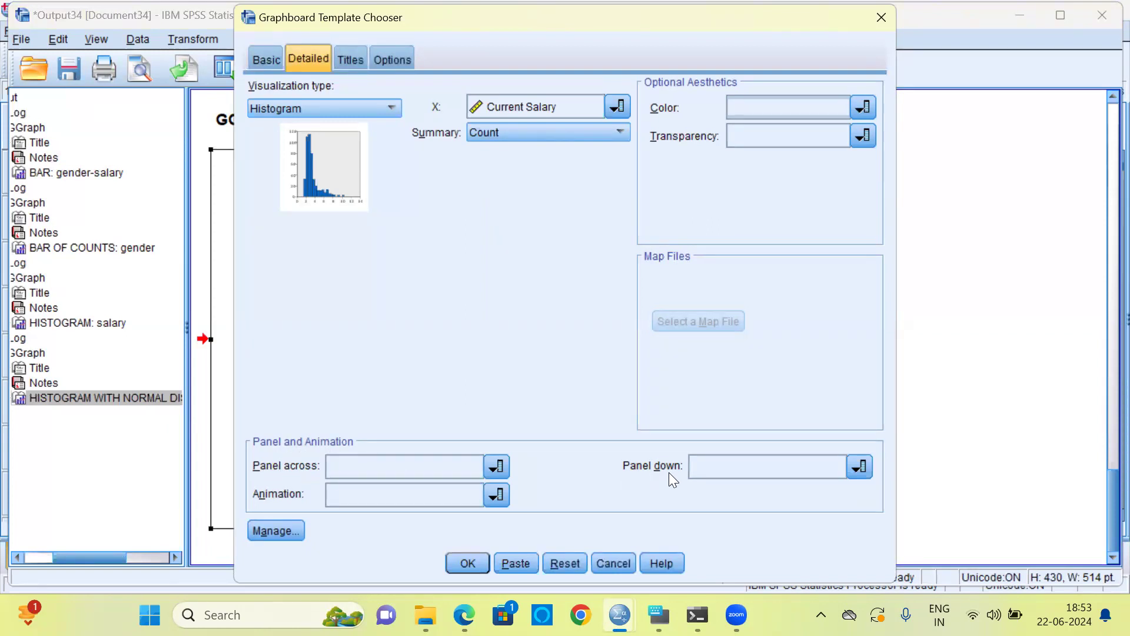
{"action": "left_click", "coordinate": [496, 470]}
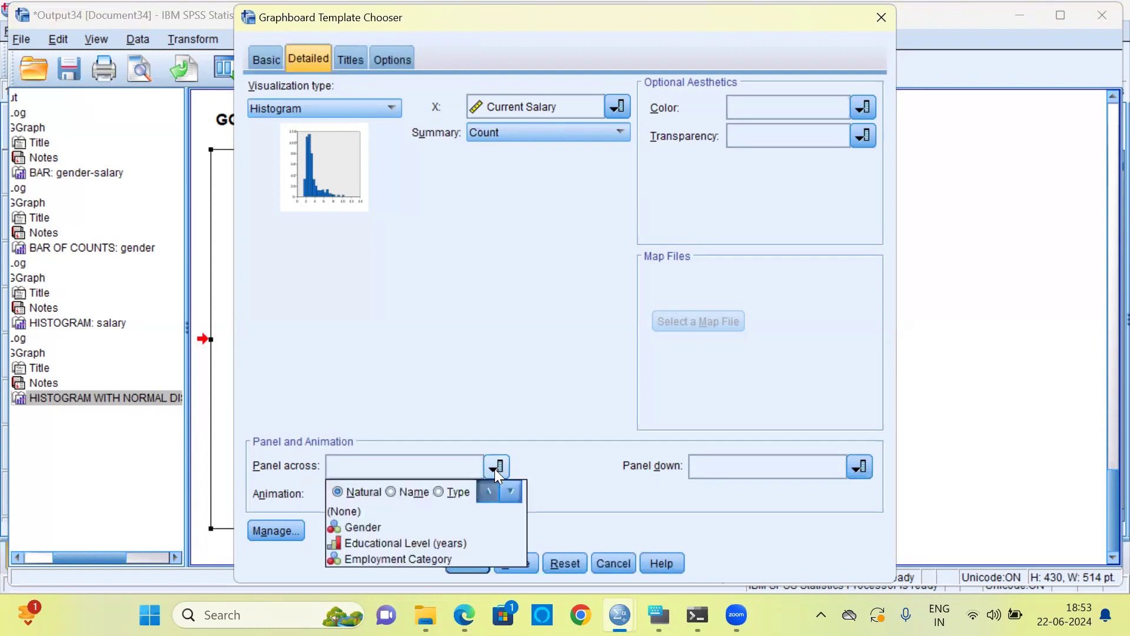
{"action": "left_click", "coordinate": [369, 530]}
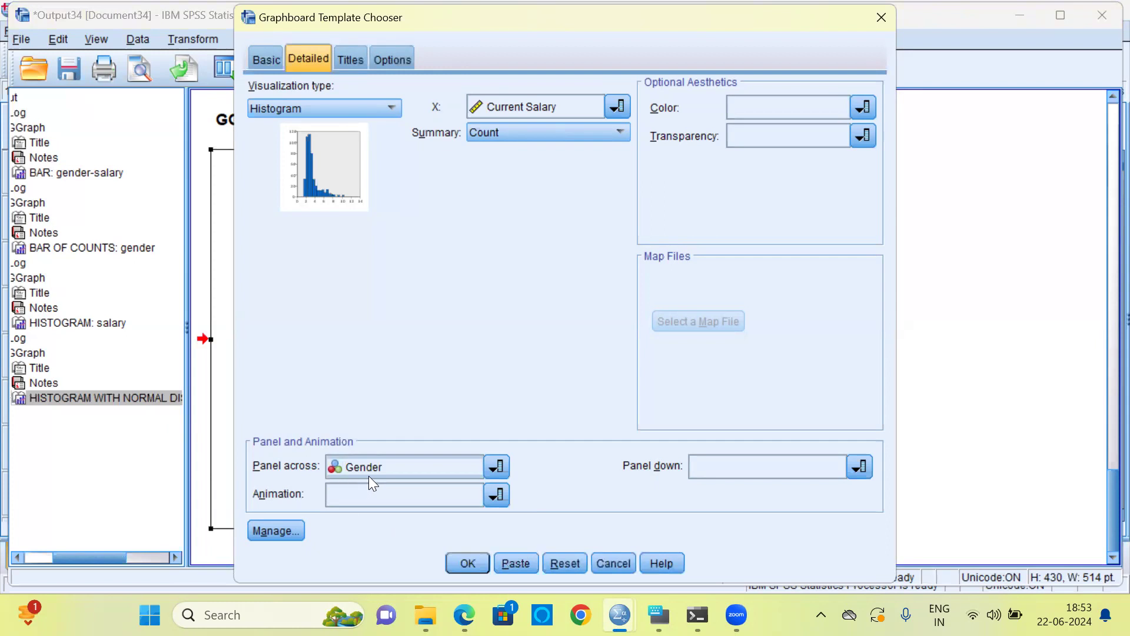
{"action": "left_click", "coordinate": [466, 563]}
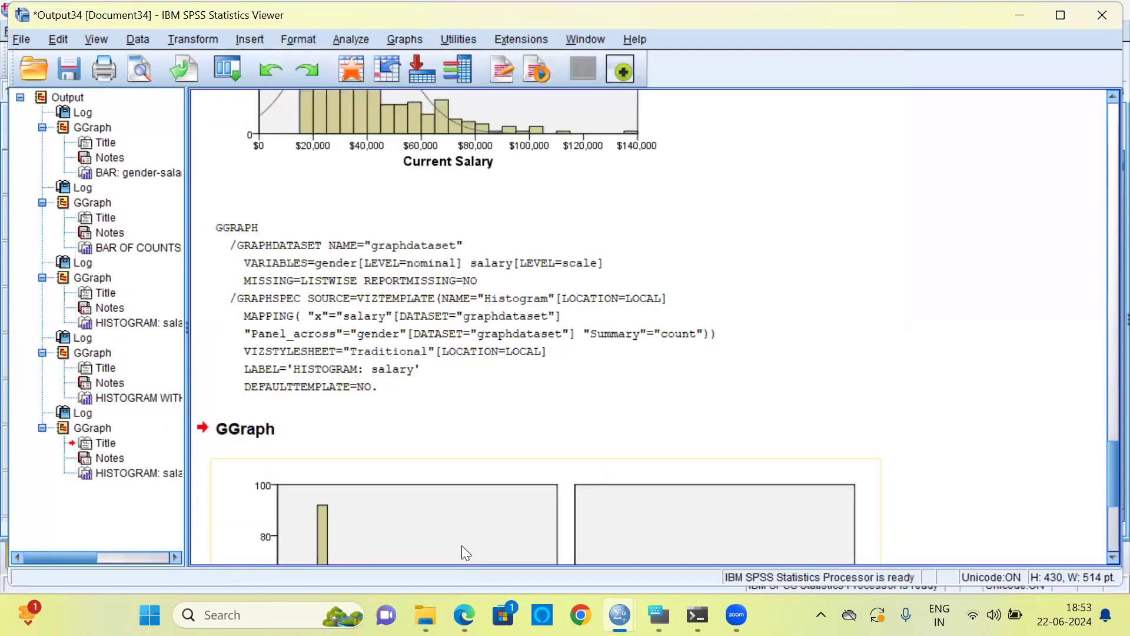
{"action": "left_click", "coordinate": [454, 516]}
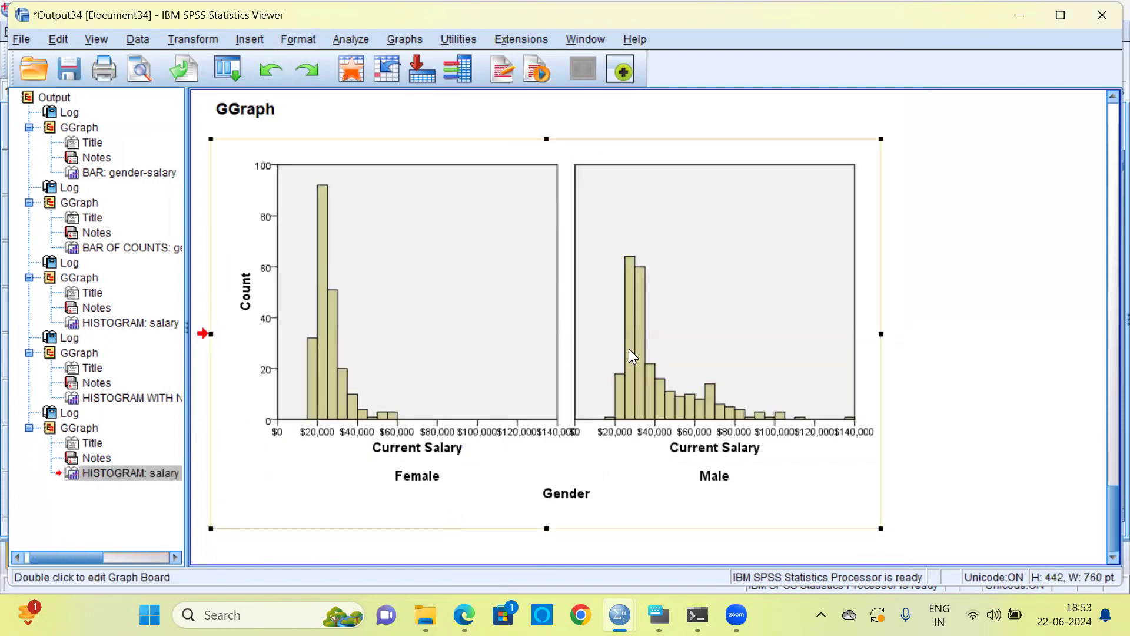
{"action": "double_click", "coordinate": [648, 315]}
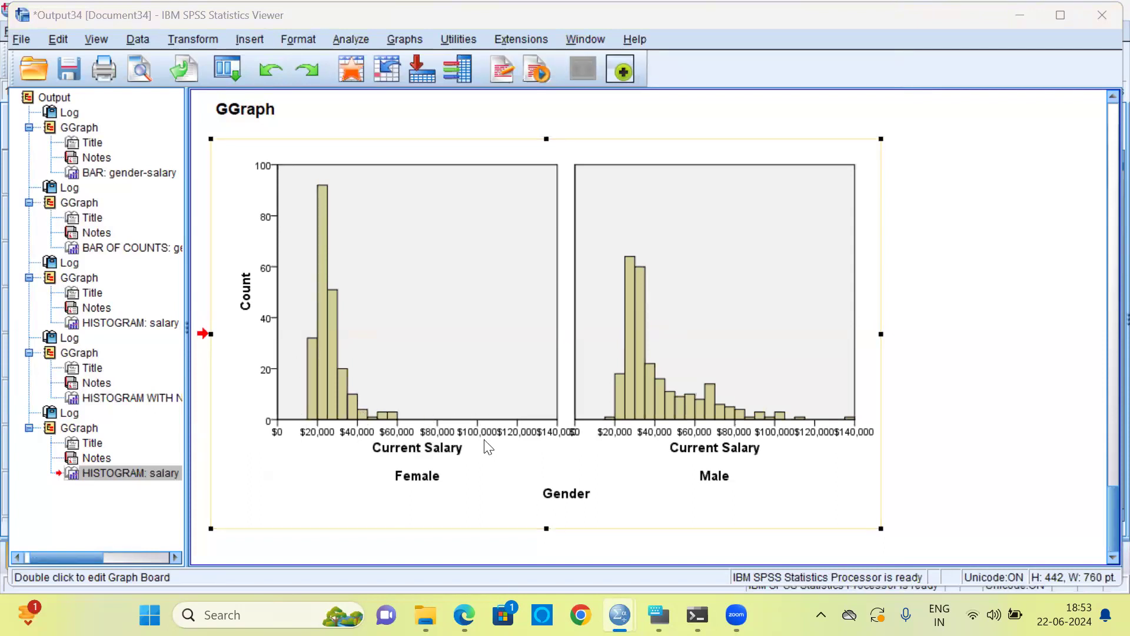
Step: Generate a Histogram of Current Salary with the Count summary, paneled down by Gender, from the Graphboard Template Chooser
{"action": "left_click", "coordinate": [410, 489]}
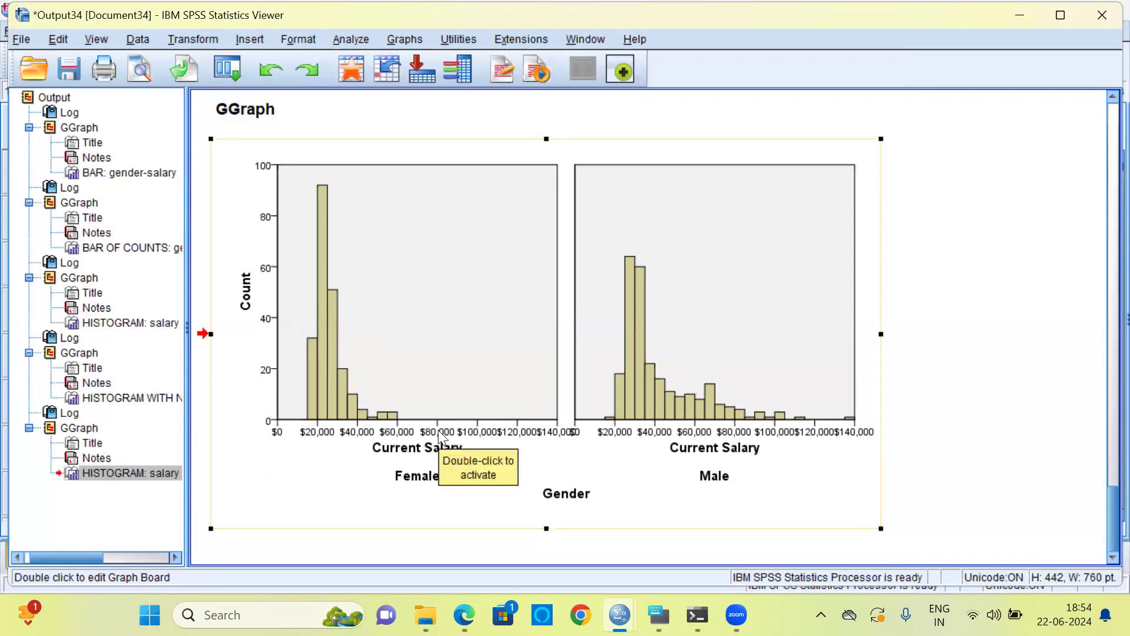
{"action": "left_click", "coordinate": [410, 40]}
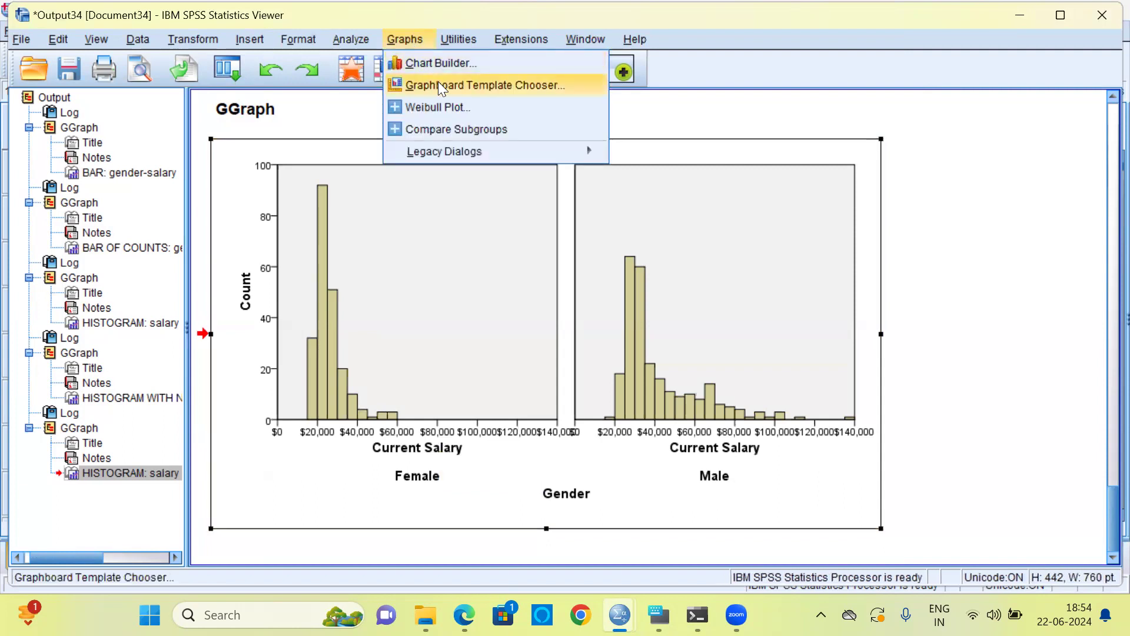
{"action": "left_click", "coordinate": [480, 92]}
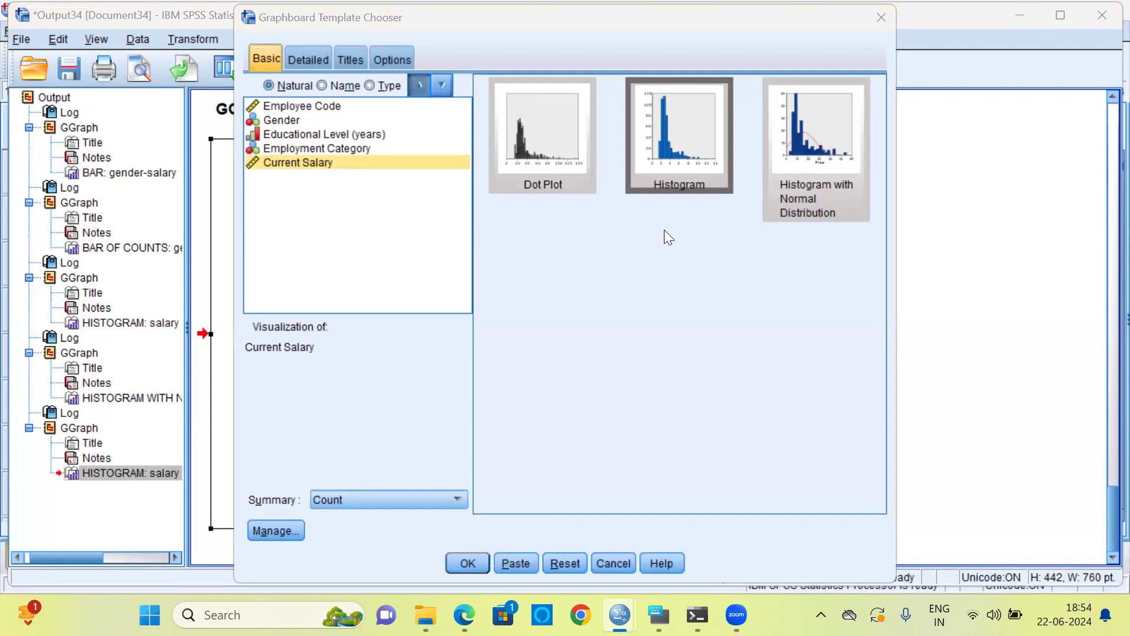
{"action": "left_click", "coordinate": [321, 64]}
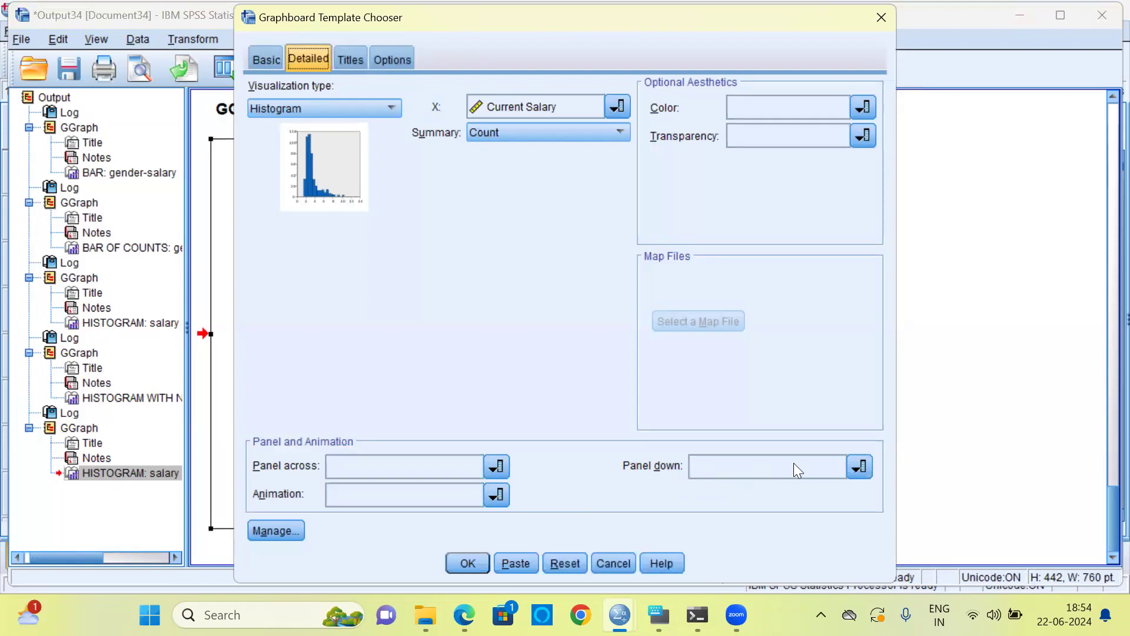
{"action": "left_click", "coordinate": [858, 468]}
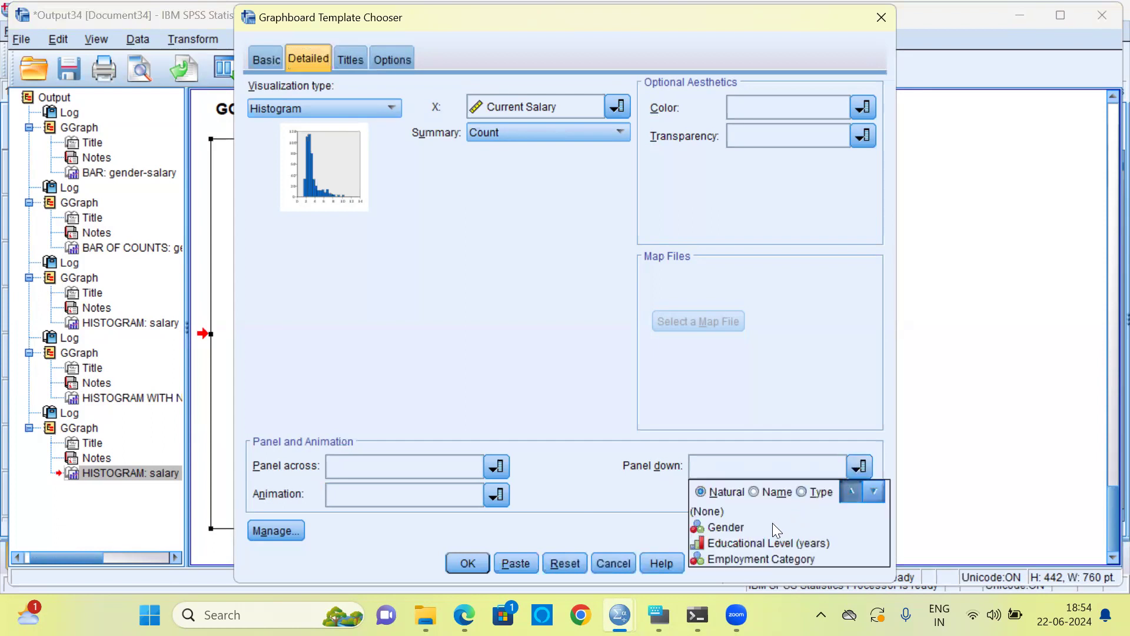
{"action": "left_click", "coordinate": [736, 533]}
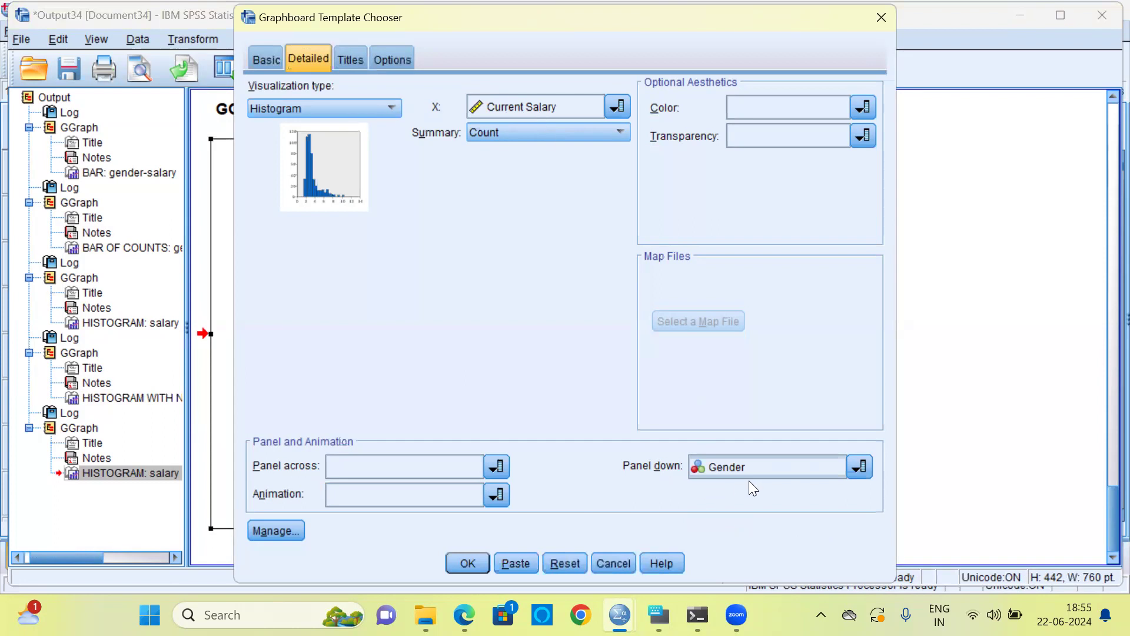
{"action": "left_click", "coordinate": [468, 563]}
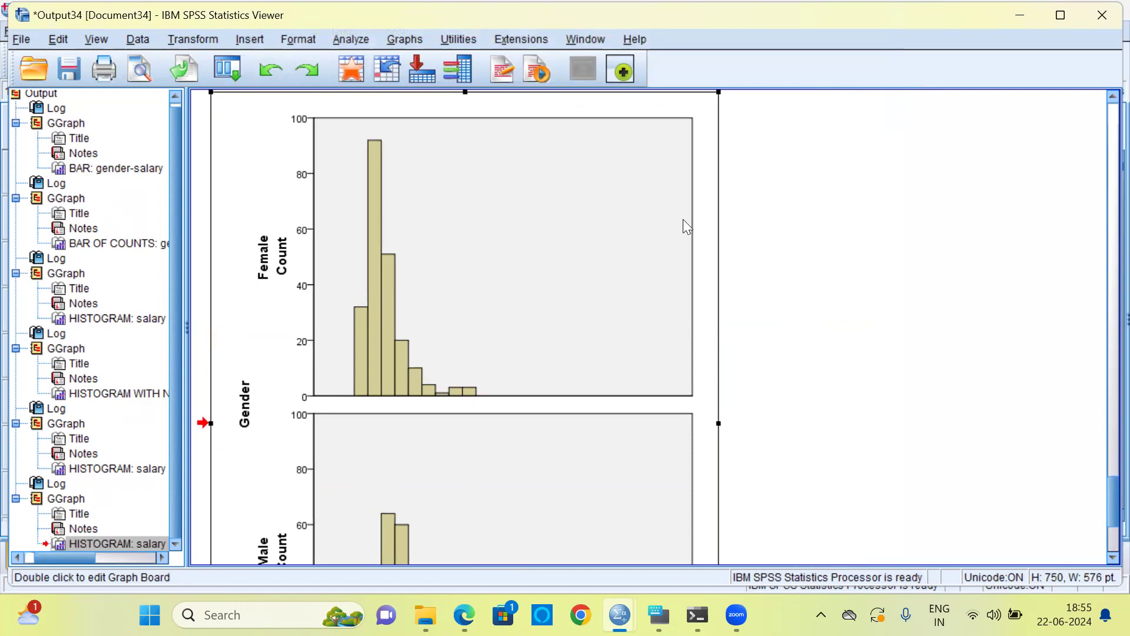
Step: Examine both Gender panels of the new histogram and compare them with the plain, normal-distribution and paneled-across salary histograms in the output
{"action": "left_click", "coordinate": [406, 333]}
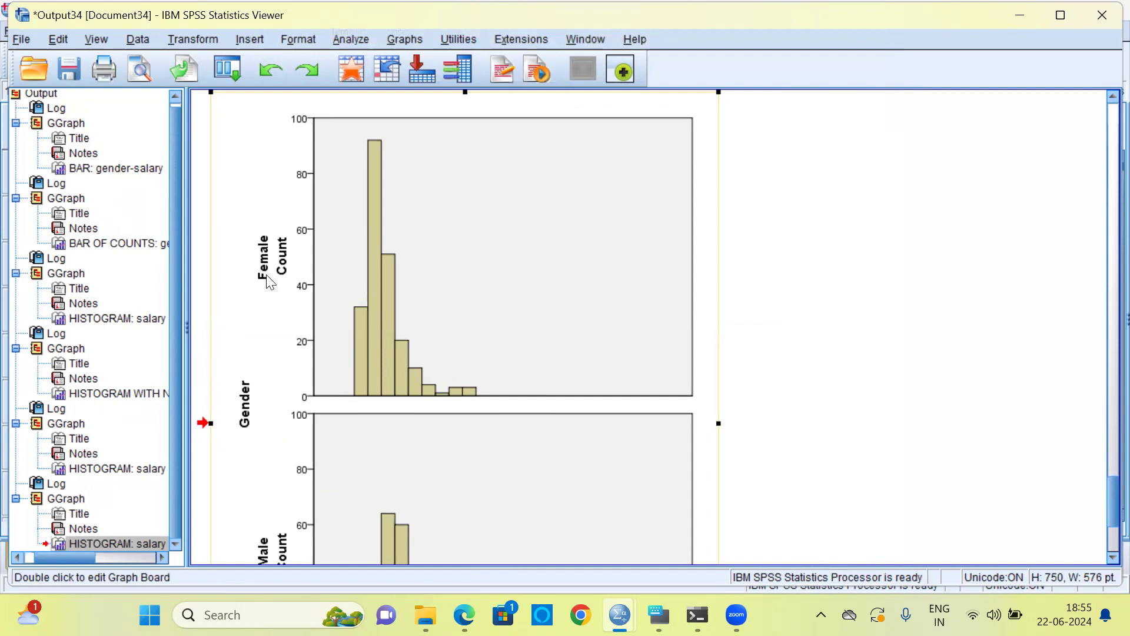
{"action": "left_click_drag", "start_coordinate": [1106, 509], "coordinate": [1106, 536]}
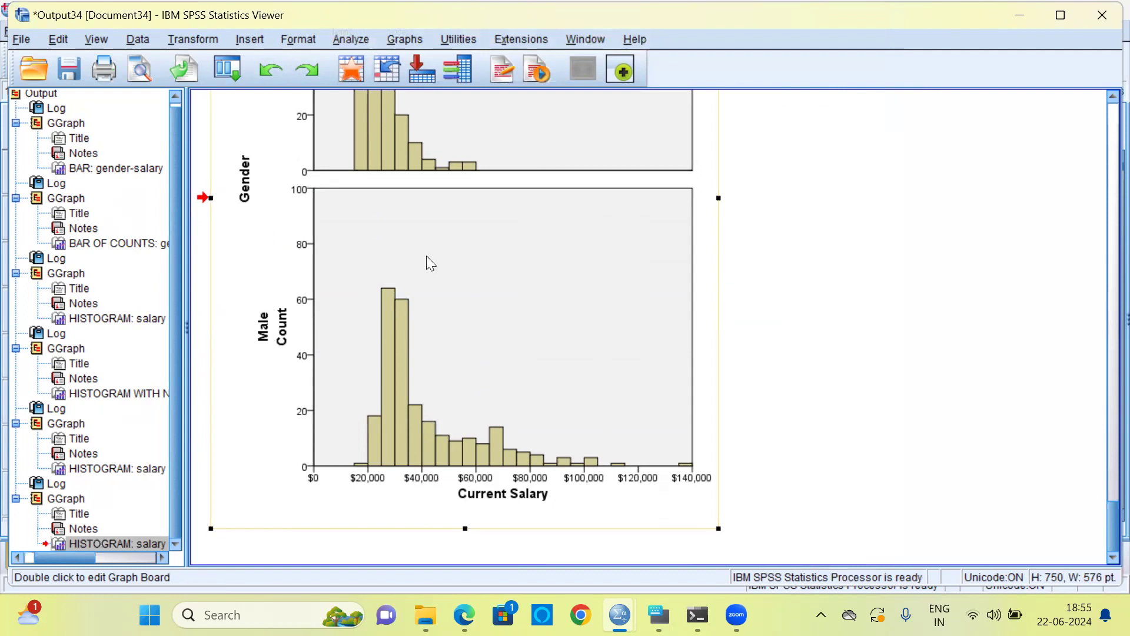
{"action": "left_click", "coordinate": [1108, 98]}
{"action": "left_click", "coordinate": [1105, 100]}
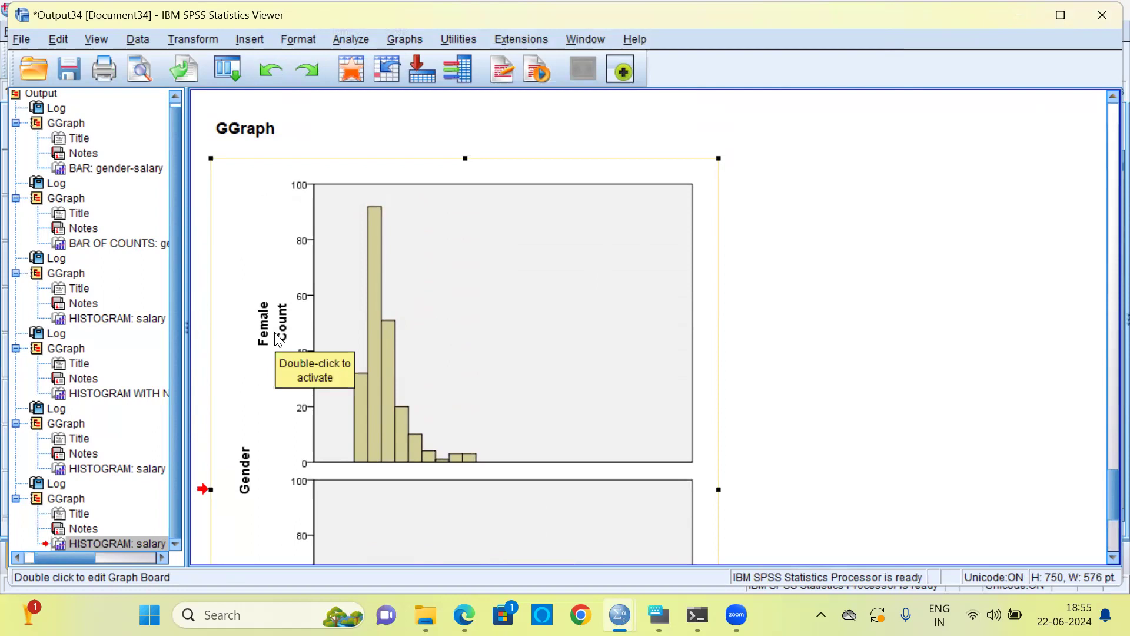
{"action": "left_click", "coordinate": [94, 321]}
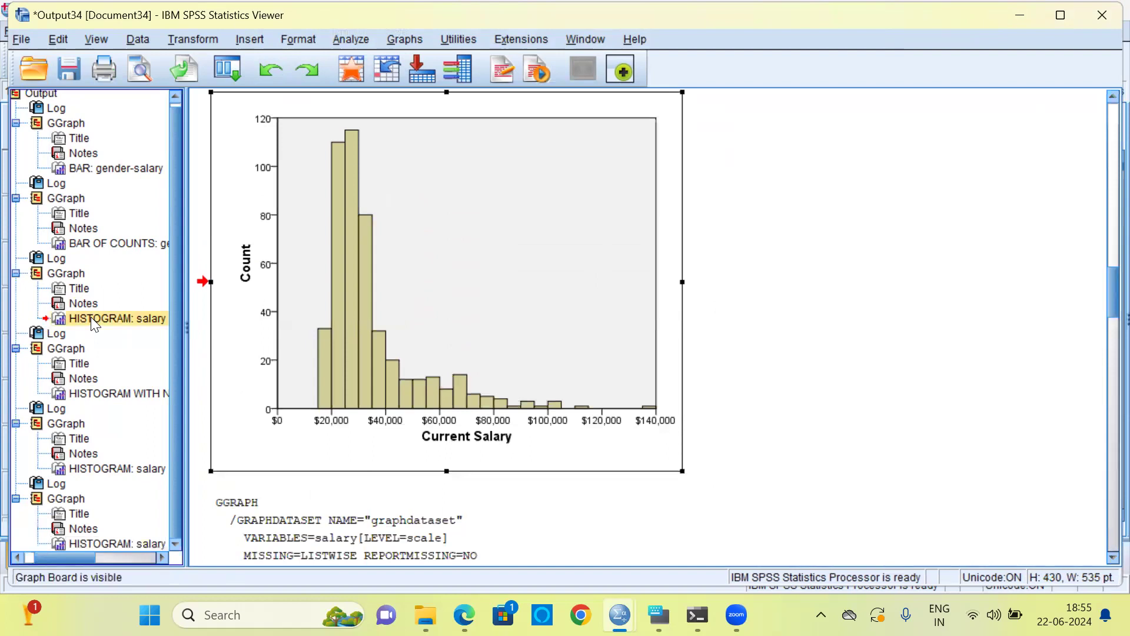
{"action": "left_click", "coordinate": [268, 328]}
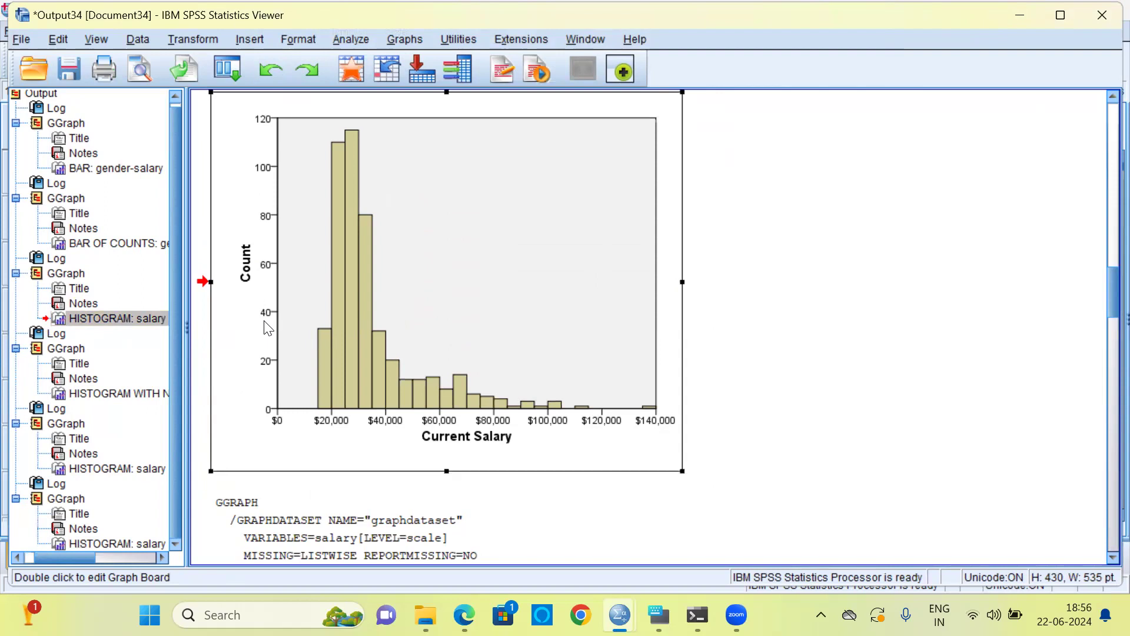
{"action": "left_click", "coordinate": [126, 395]}
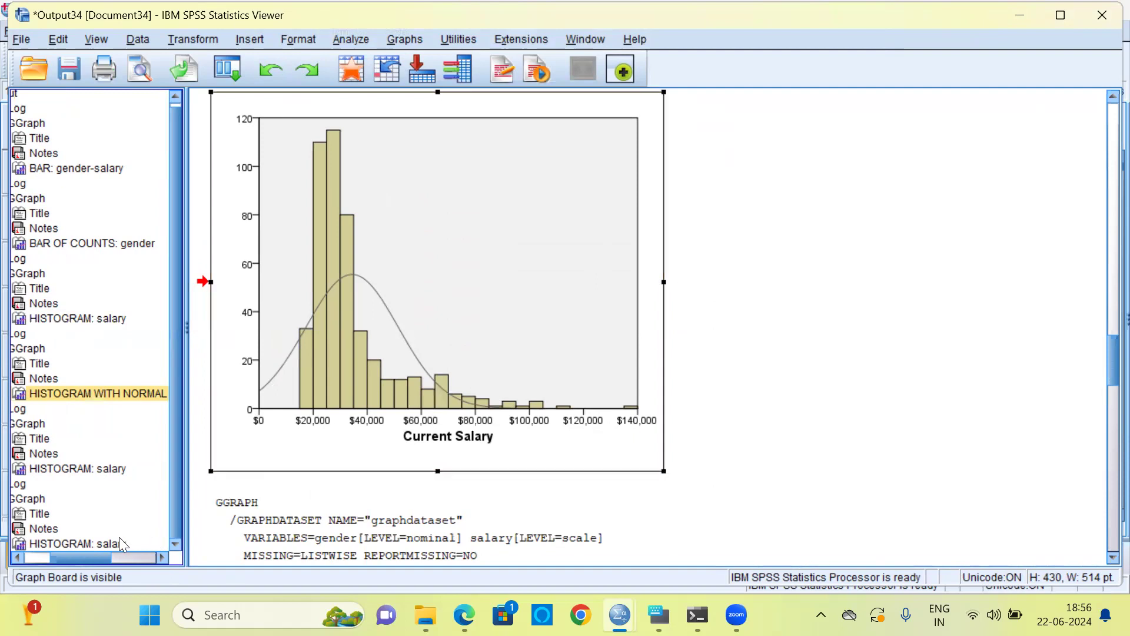
{"action": "left_click_drag", "start_coordinate": [90, 555], "coordinate": [79, 562]}
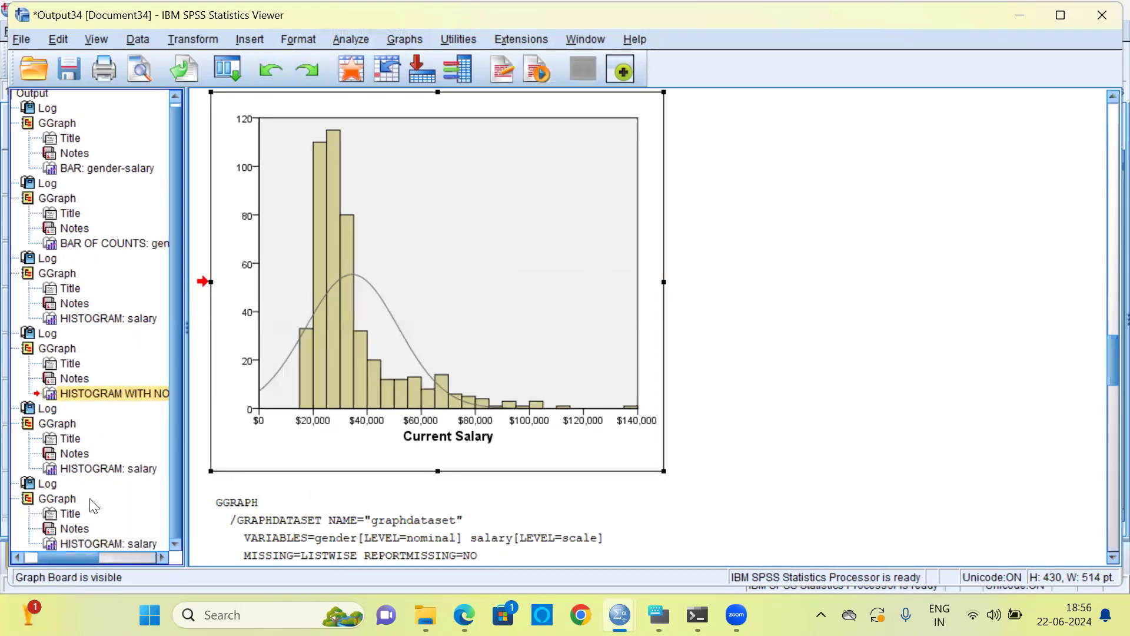
{"action": "left_click", "coordinate": [87, 469]}
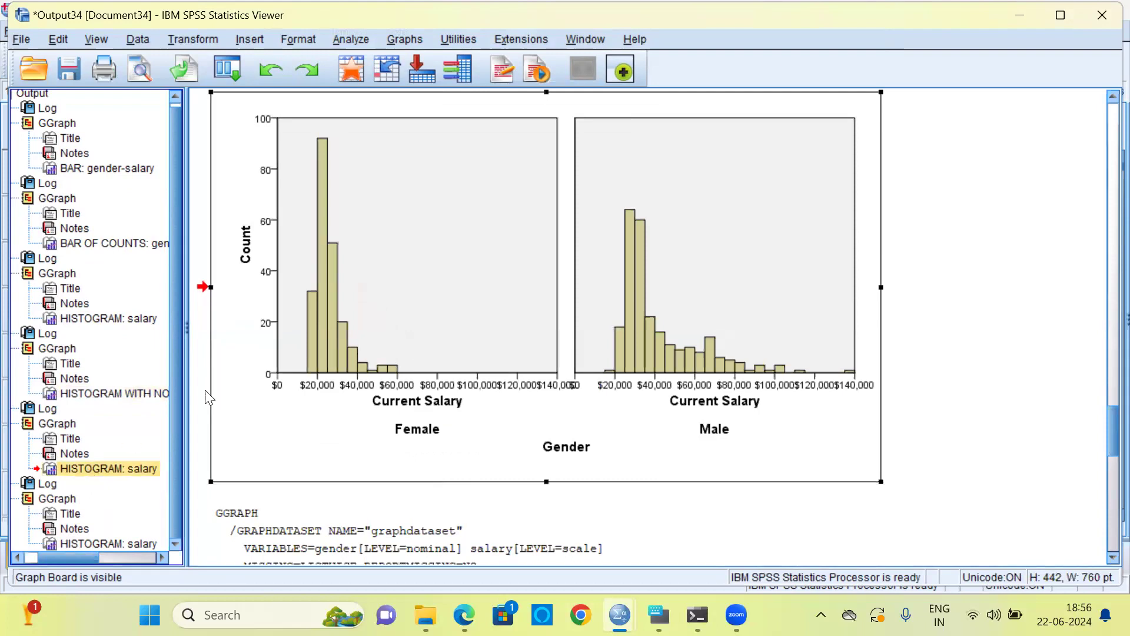
{"action": "left_click", "coordinate": [364, 383]}
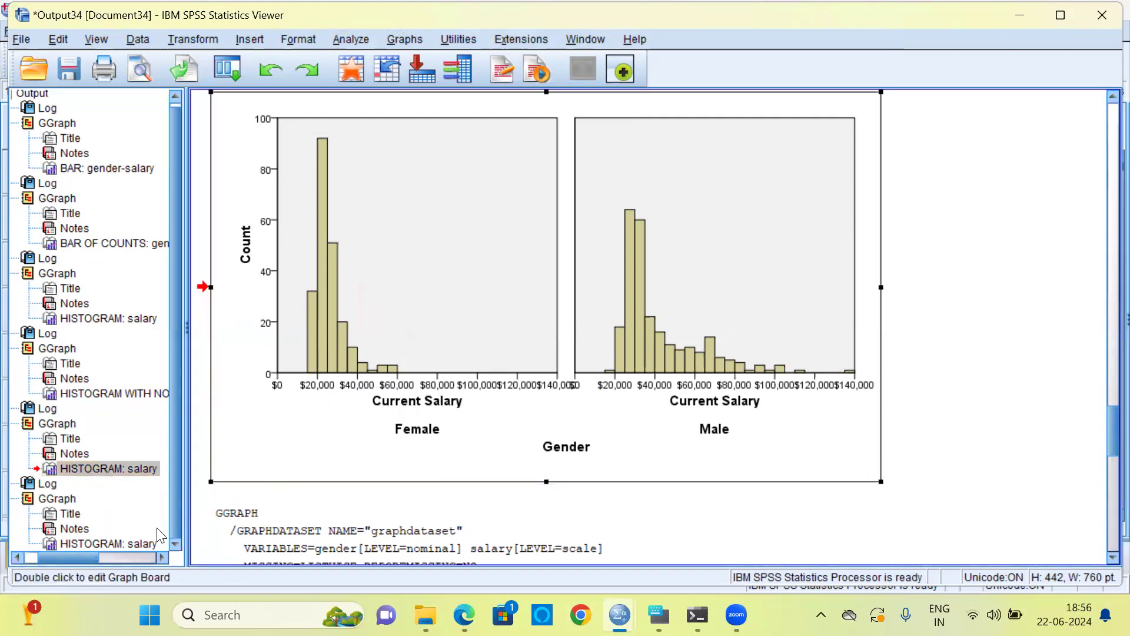
{"action": "left_click", "coordinate": [125, 543]}
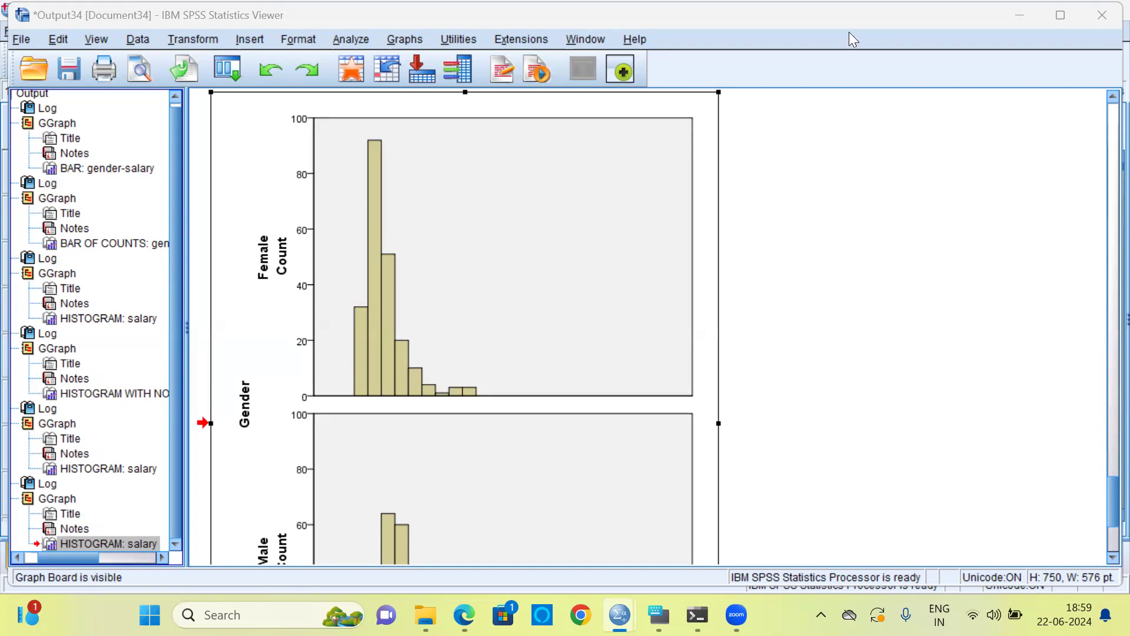
Step: Generate a Dot Plot of Current Salary alone from the Graphboard Template Chooser
{"action": "left_click", "coordinate": [416, 43]}
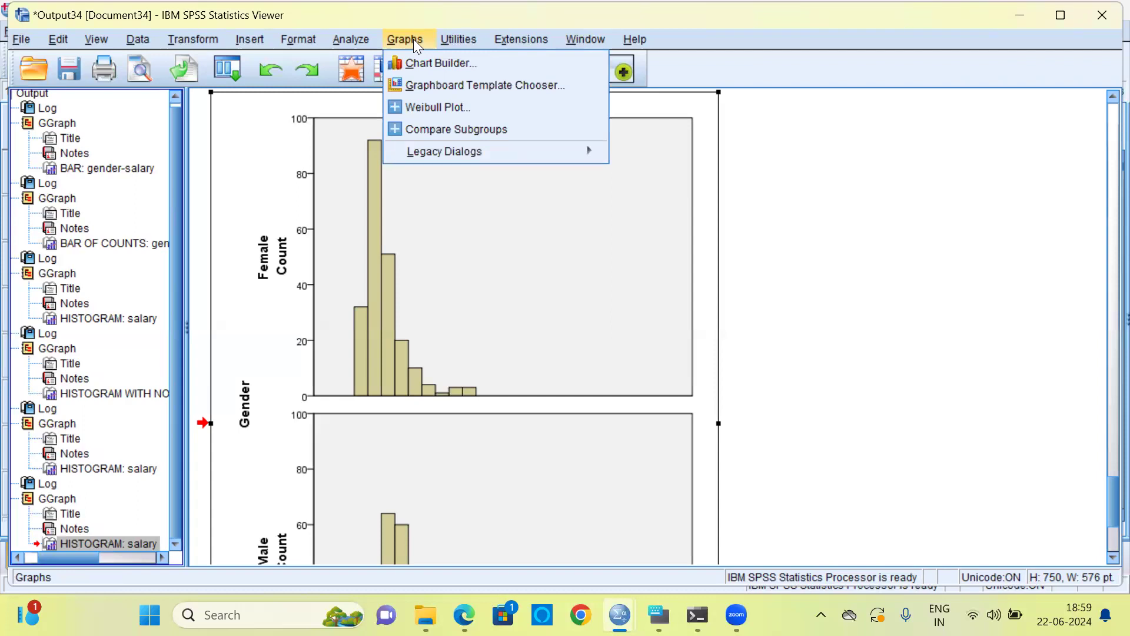
{"action": "left_click", "coordinate": [490, 86]}
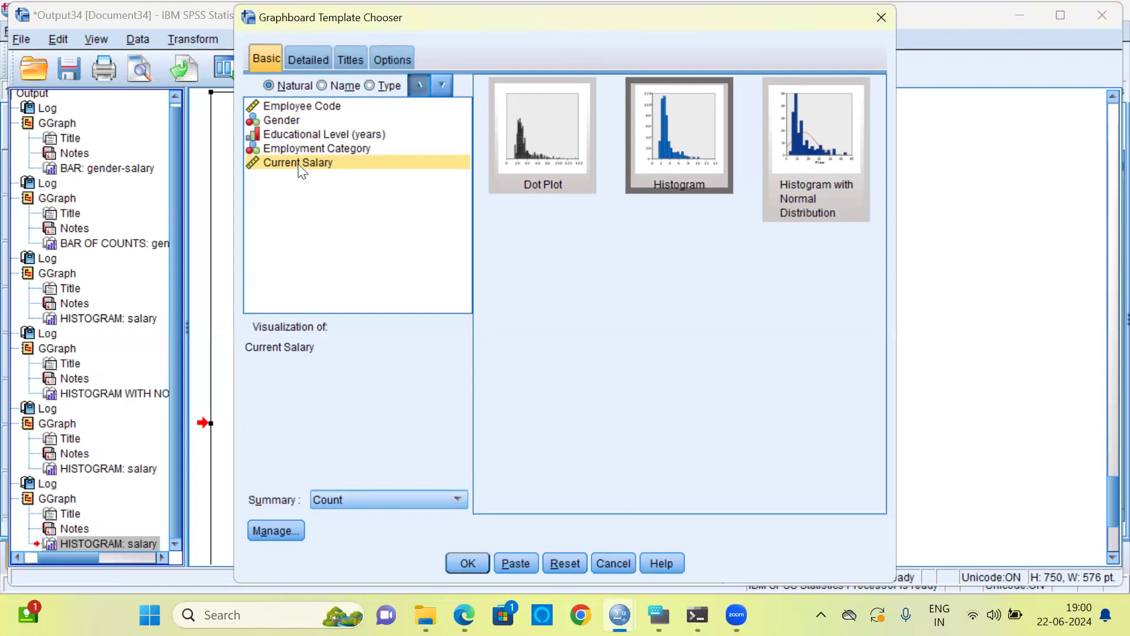
{"action": "left_click", "coordinate": [555, 157]}
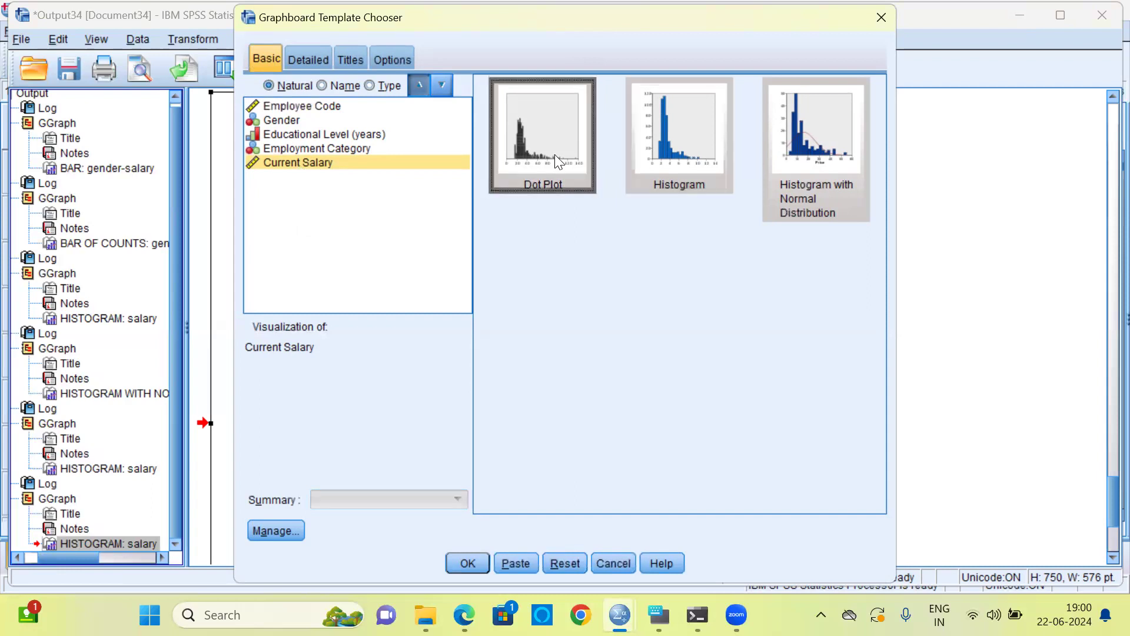
{"action": "left_click", "coordinate": [468, 559]}
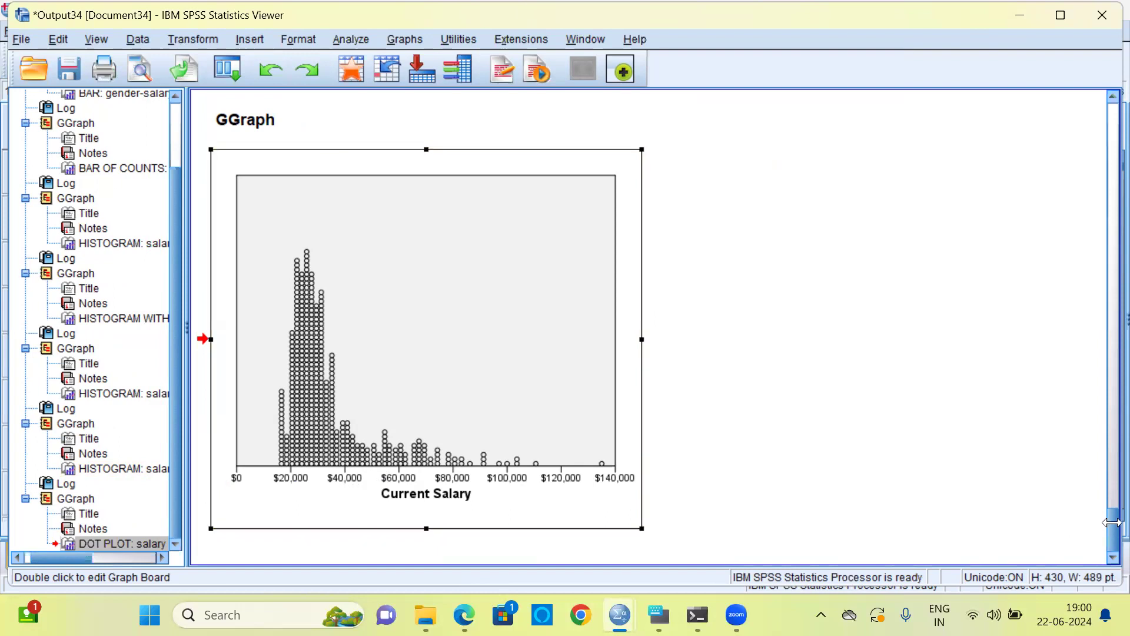
{"action": "mouse_move", "coordinate": [1105, 529]}
{"action": "left_mouse_down"}
{"action": "mouse_move", "coordinate": [1104, 469]}
{"action": "mouse_move", "coordinate": [1102, 527]}
{"action": "left_mouse_up"}
Step: Generate a Dot Plot of Current Salary paneled across by Gender from the Graphboard Template Chooser
{"action": "left_click", "coordinate": [406, 40]}
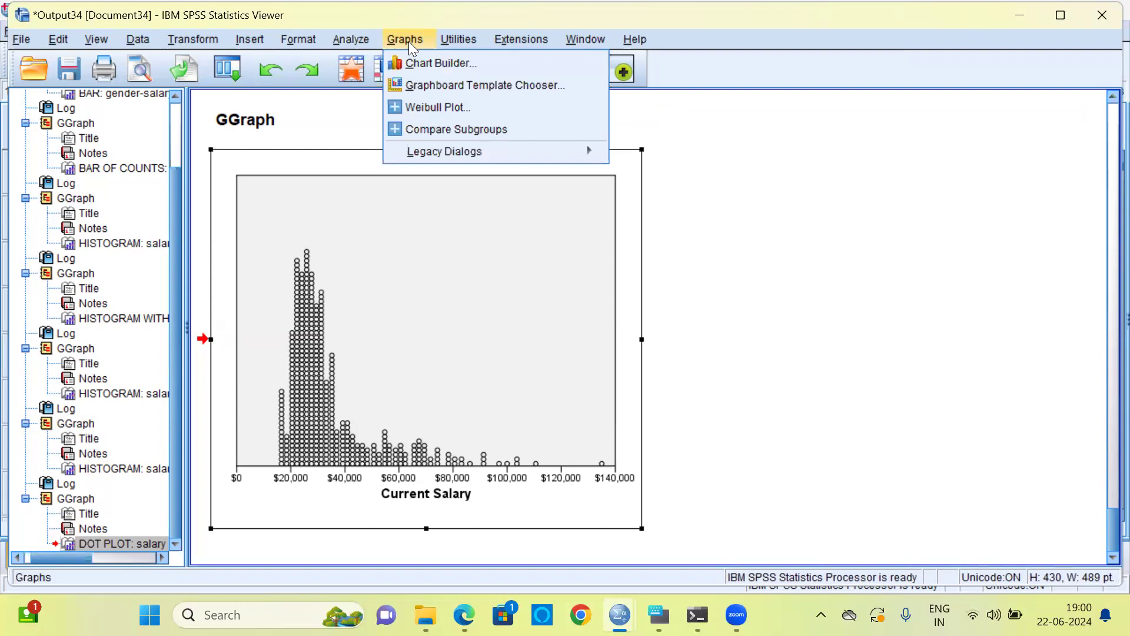
{"action": "left_click", "coordinate": [463, 86]}
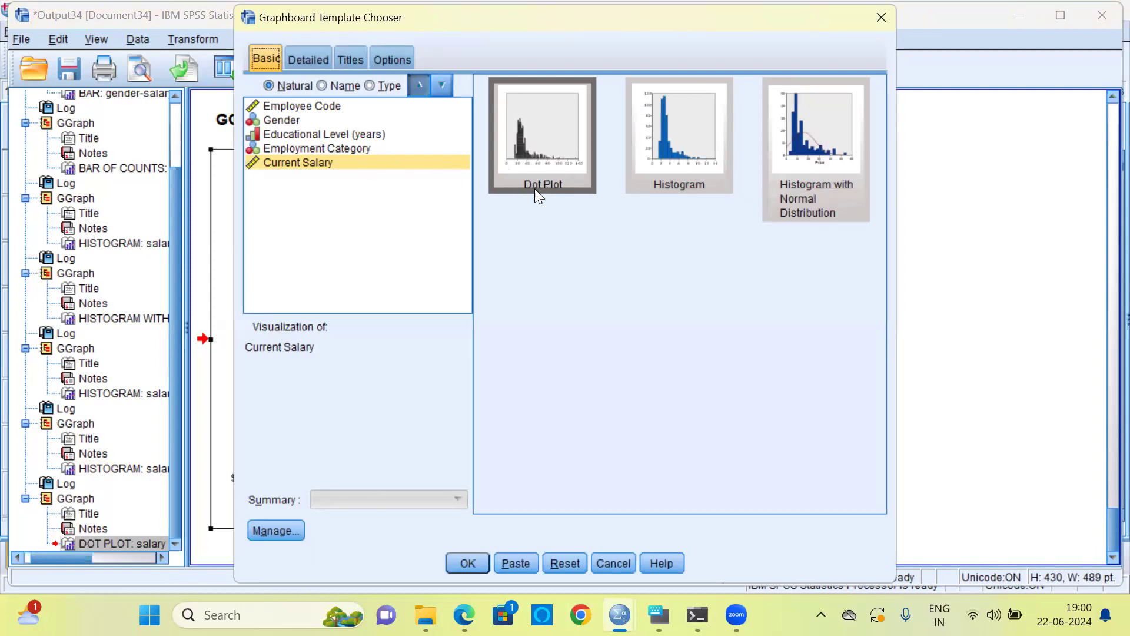
{"action": "left_click", "coordinate": [325, 65]}
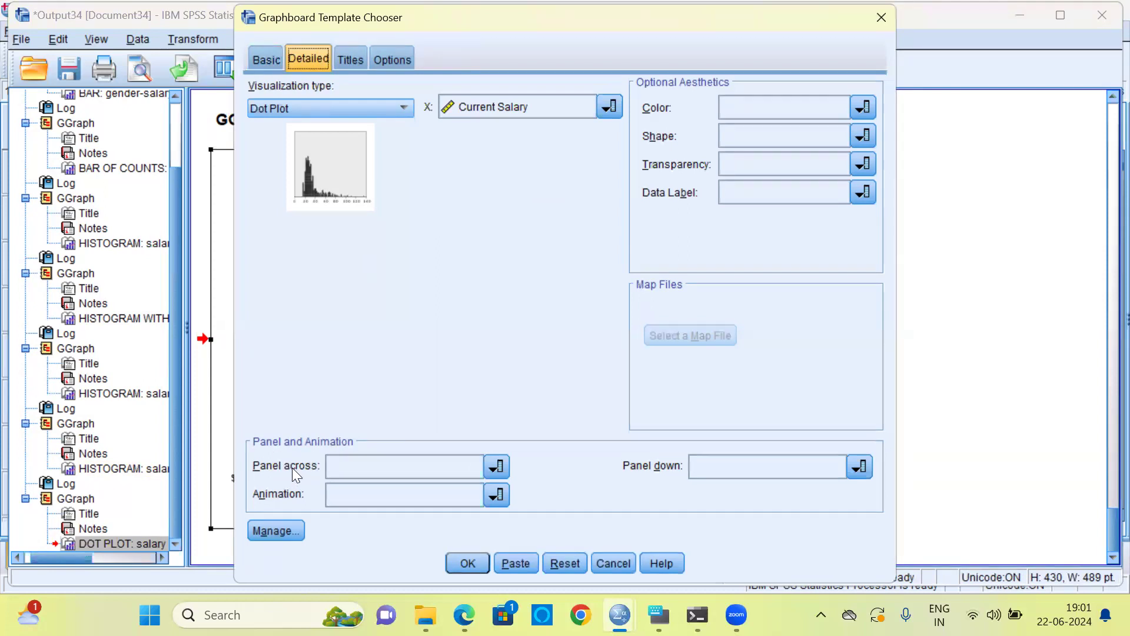
{"action": "left_click", "coordinate": [493, 468]}
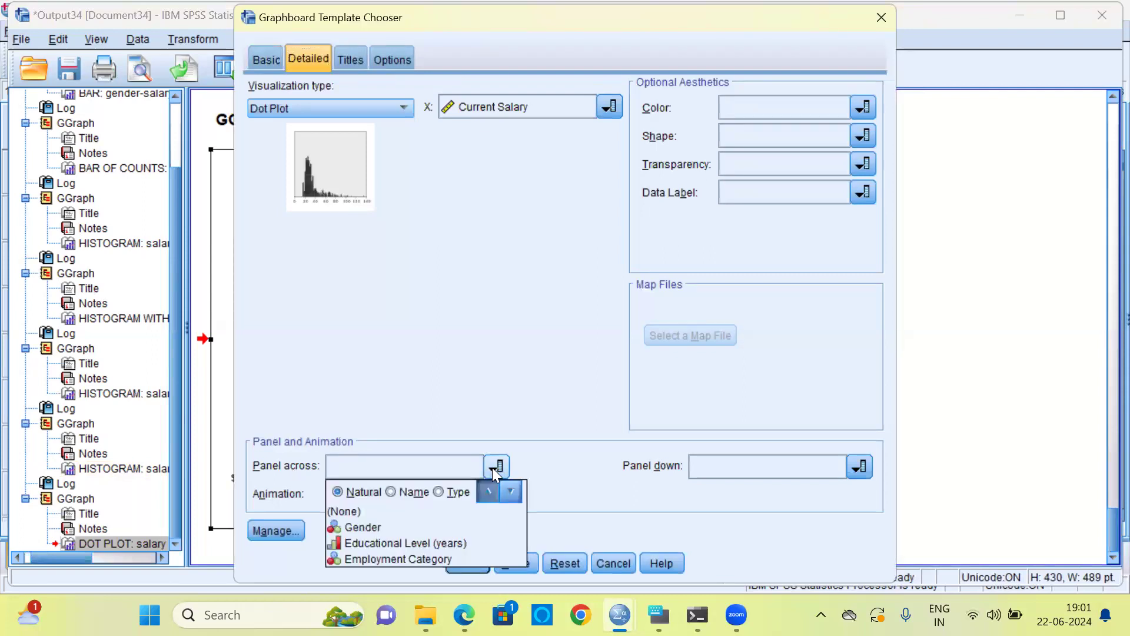
{"action": "left_click", "coordinate": [377, 527]}
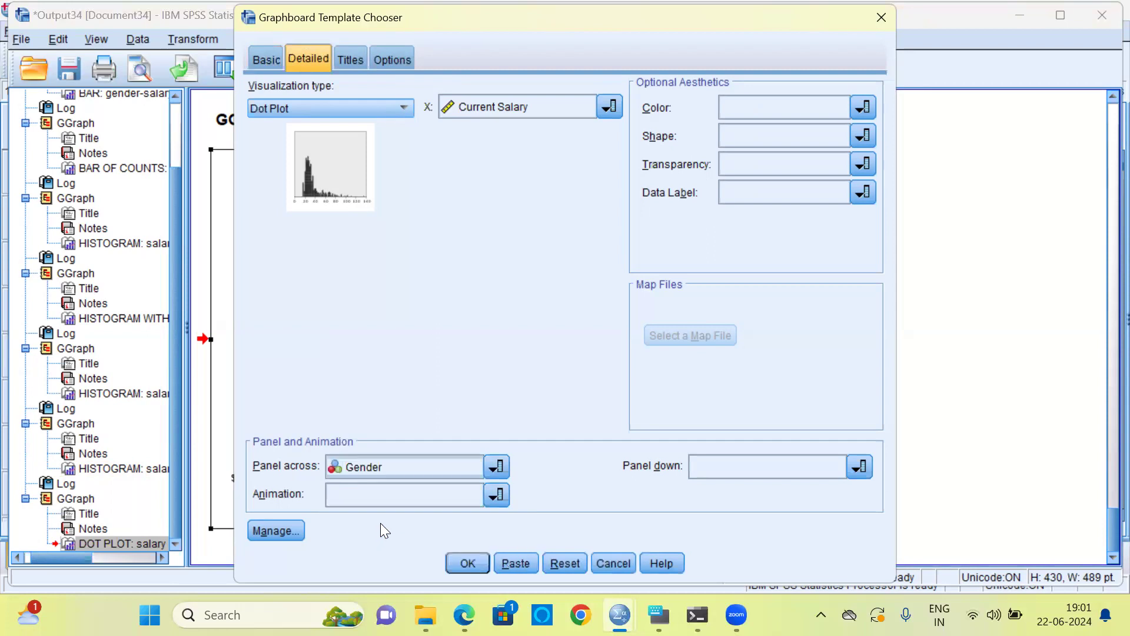
{"action": "left_click", "coordinate": [466, 563]}
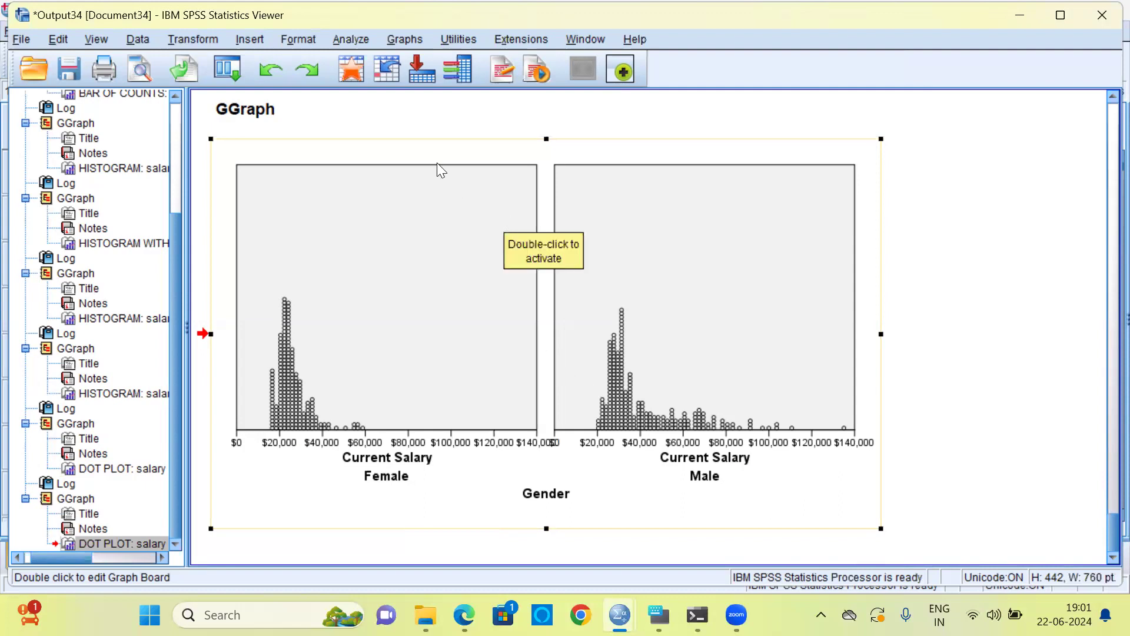
Step: Generate a Boxplot of Current Salary by Gender from the Graphboard Template Chooser and select the chart in the output
{"action": "left_click", "coordinate": [405, 41]}
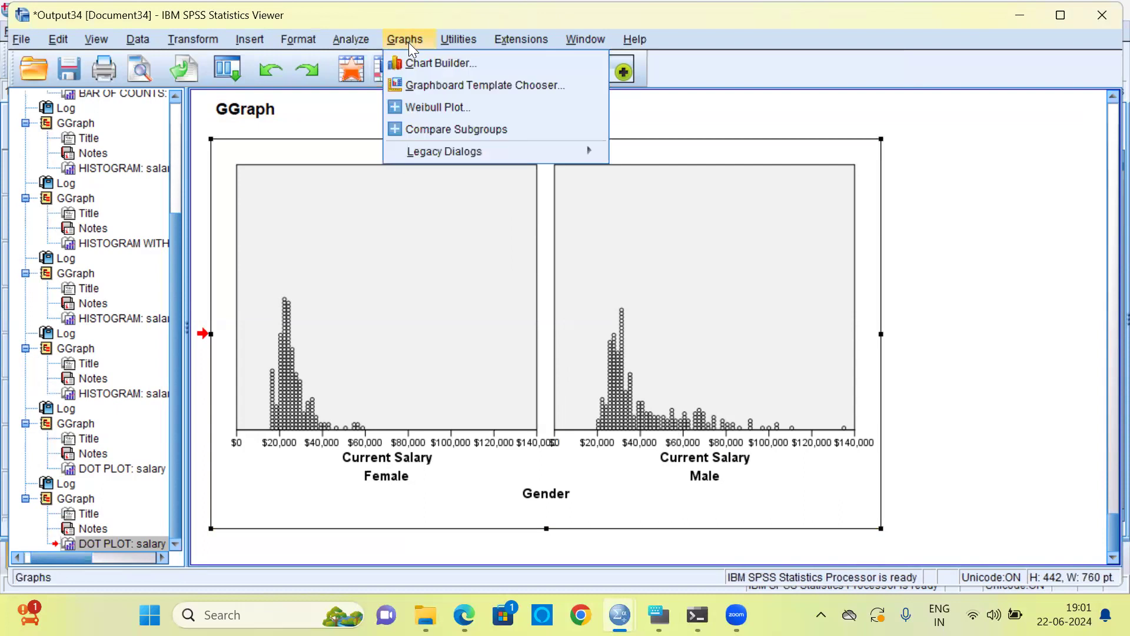
{"action": "left_click", "coordinate": [518, 85]}
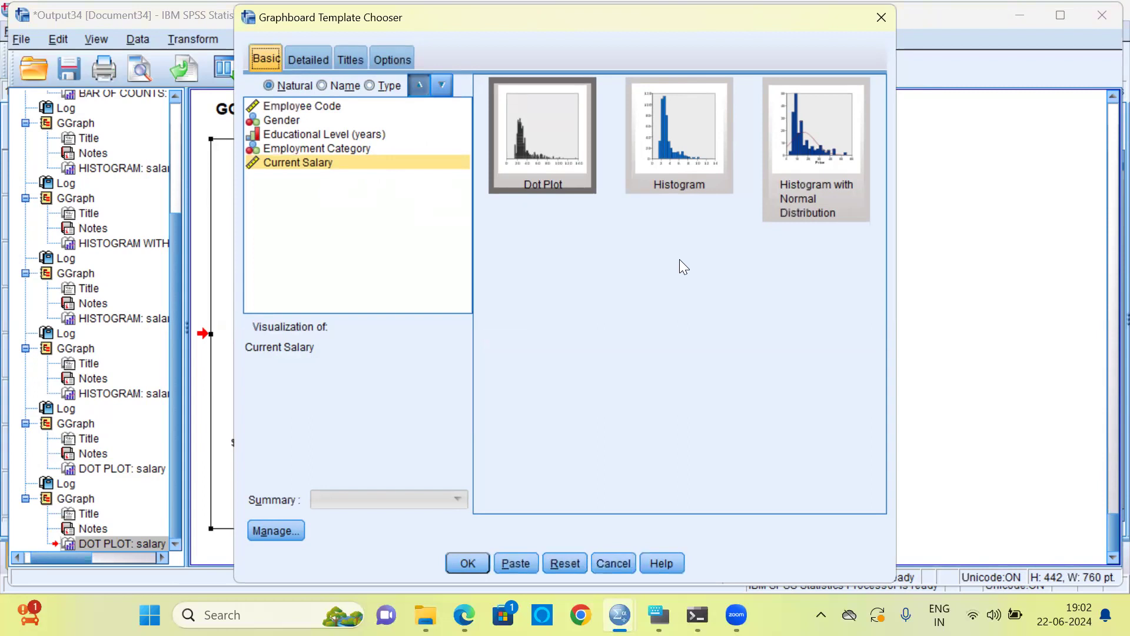
{"action": "left_click", "coordinate": [286, 120], "text": "ctrl"}
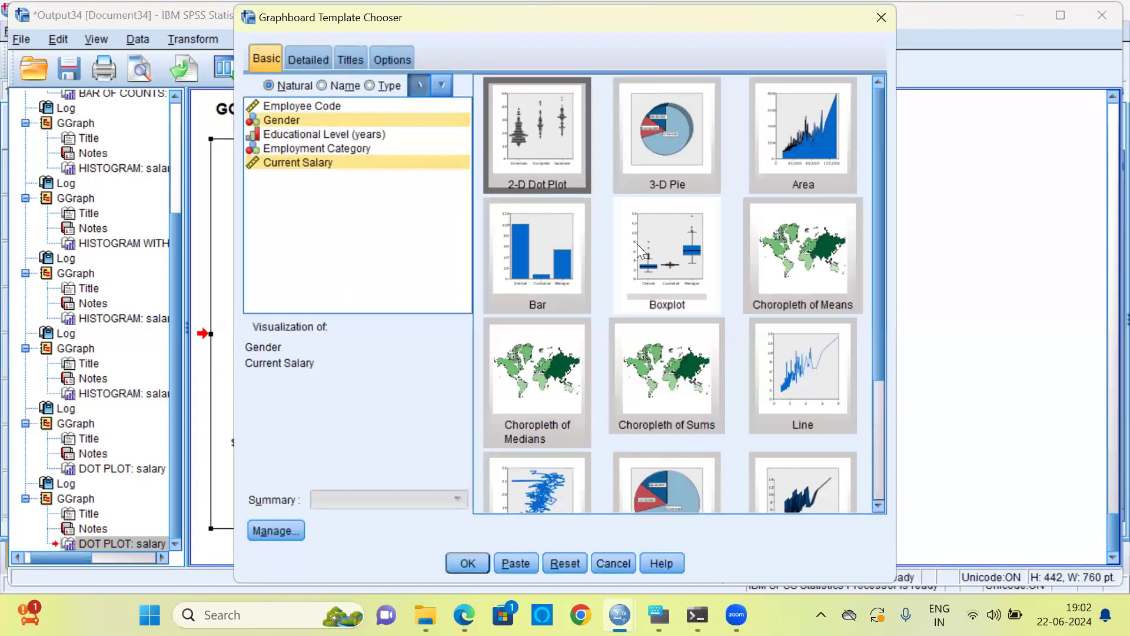
{"action": "left_click", "coordinate": [669, 250]}
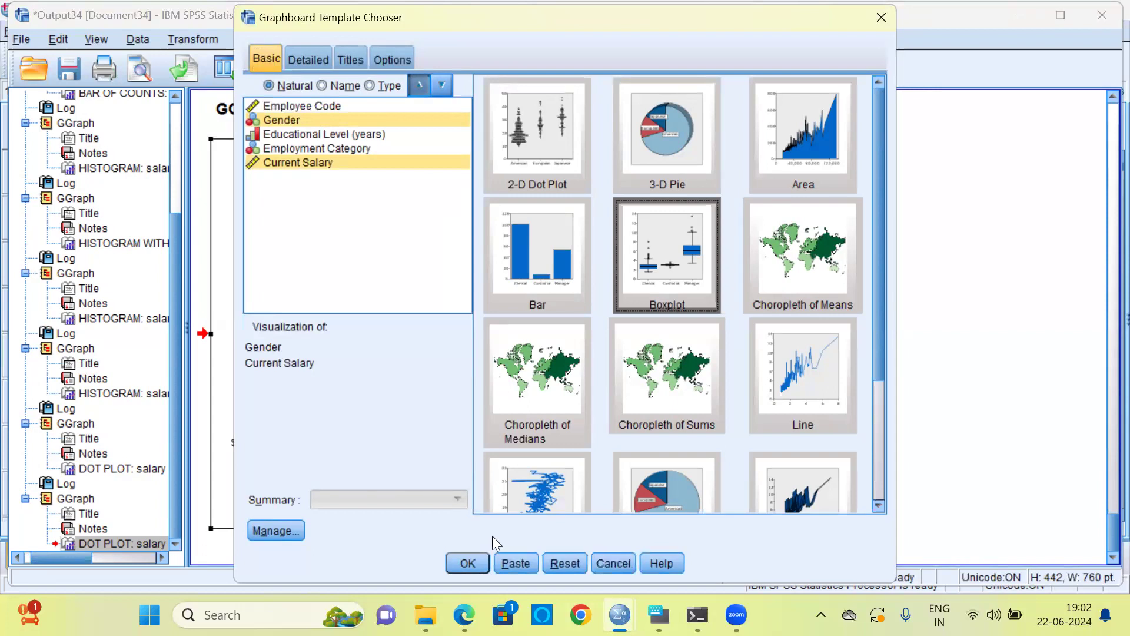
{"action": "left_click", "coordinate": [466, 559]}
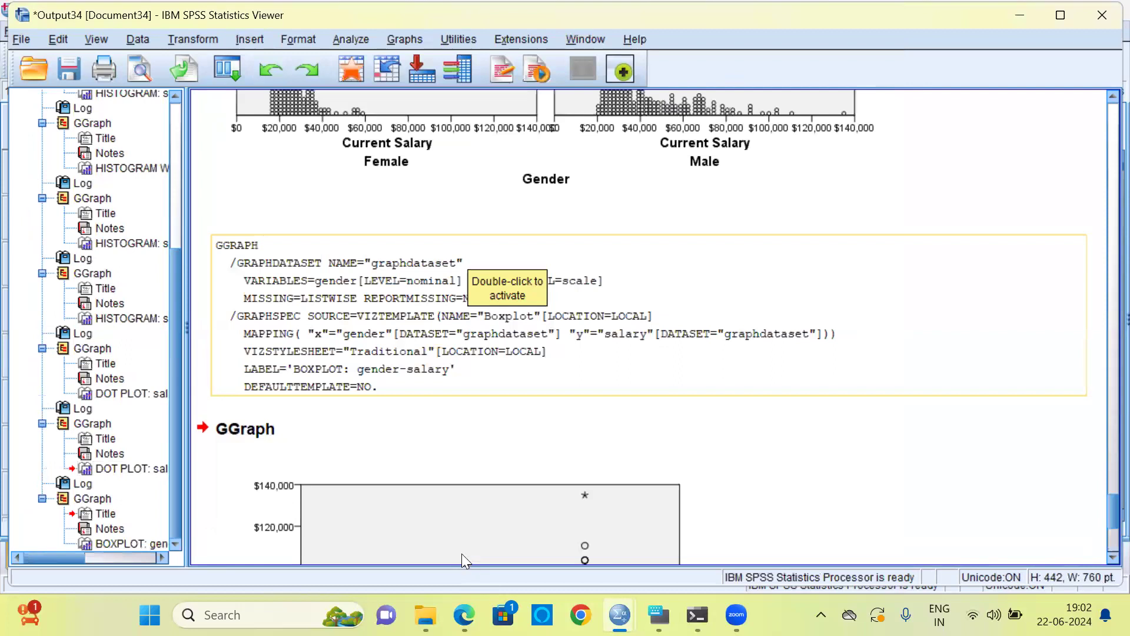
{"action": "left_click", "coordinate": [442, 524]}
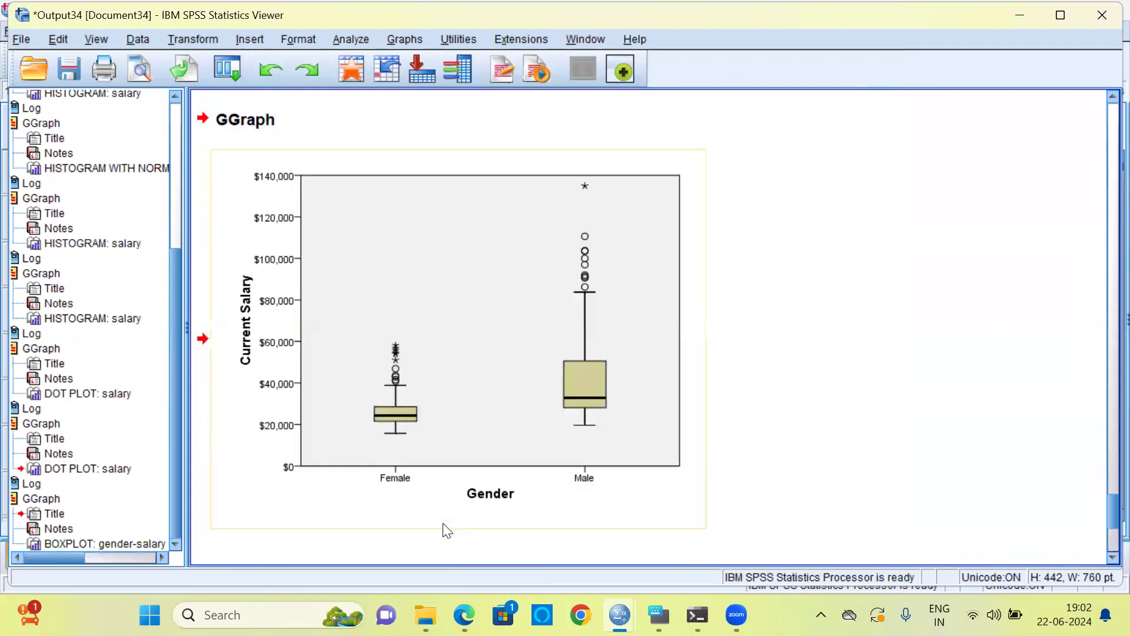
{"action": "double_click", "coordinate": [543, 394]}
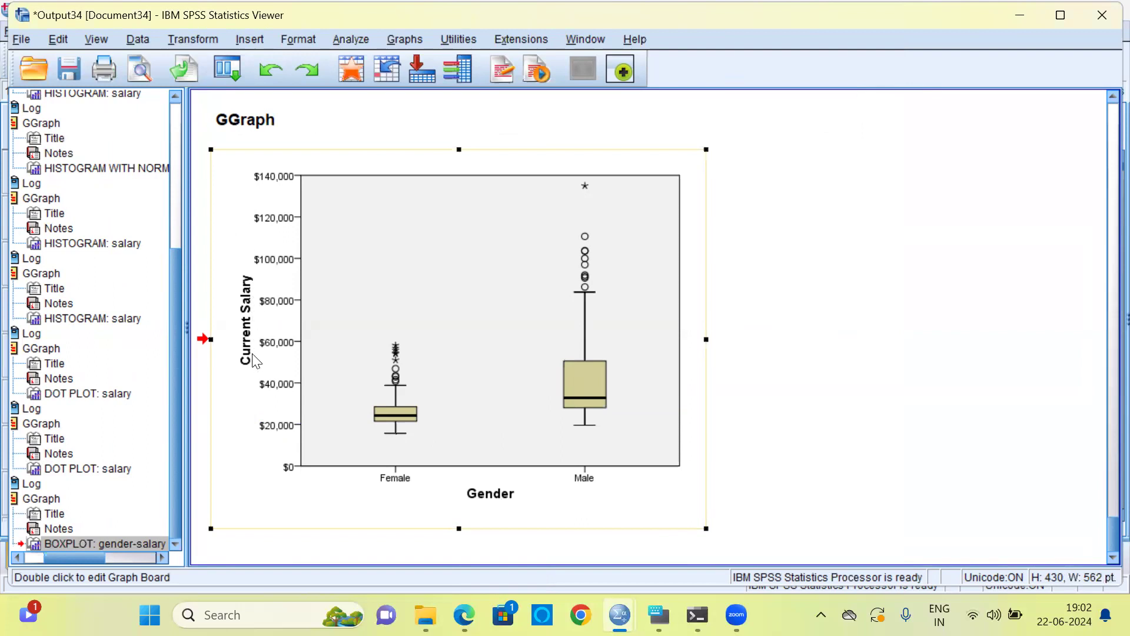
{"action": "left_click", "coordinate": [414, 432]}
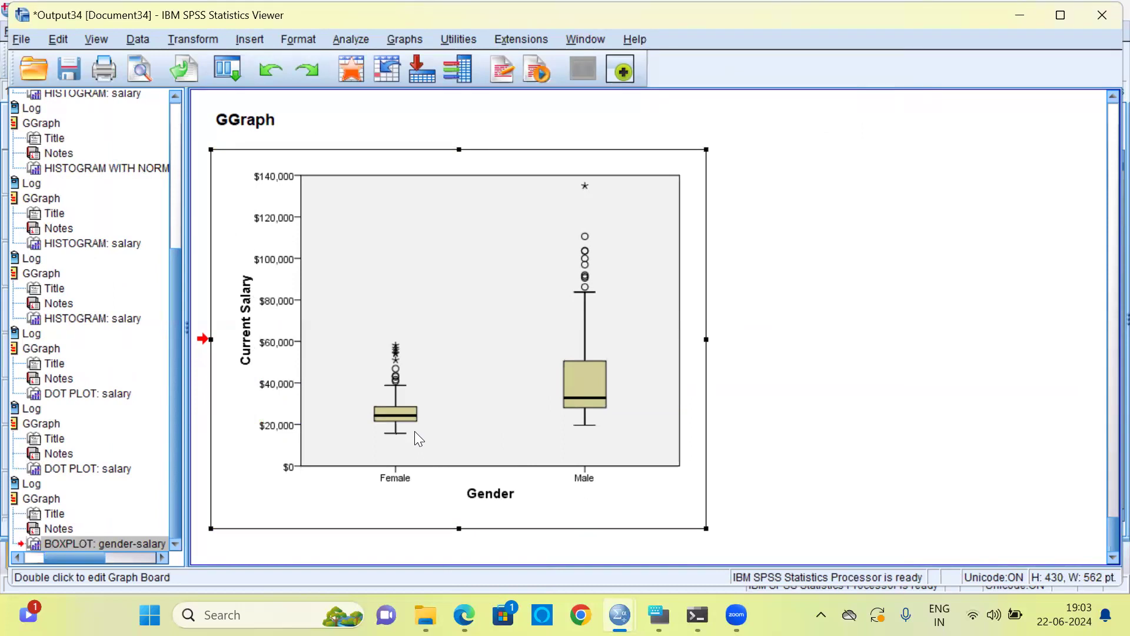
Step: Examine the boxplot of Current Salary by Gender, comparing the Female and Male boxes, median lines, whiskers and outliers
{"action": "double_click", "coordinate": [415, 431]}
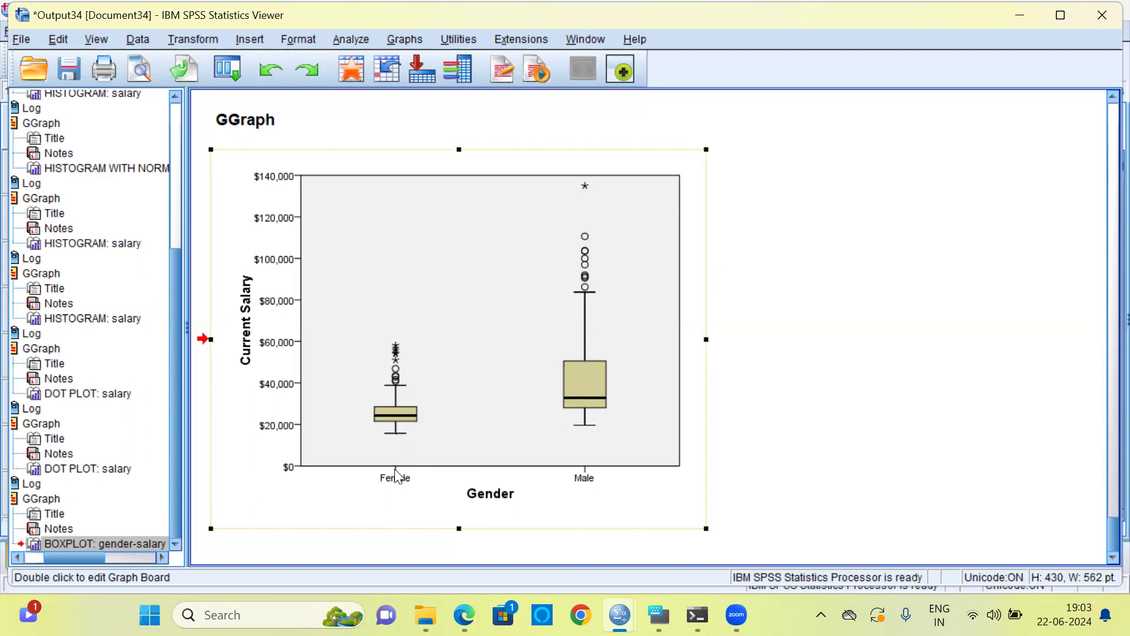
{"action": "left_click", "coordinate": [401, 370]}
{"action": "left_click", "coordinate": [393, 374]}
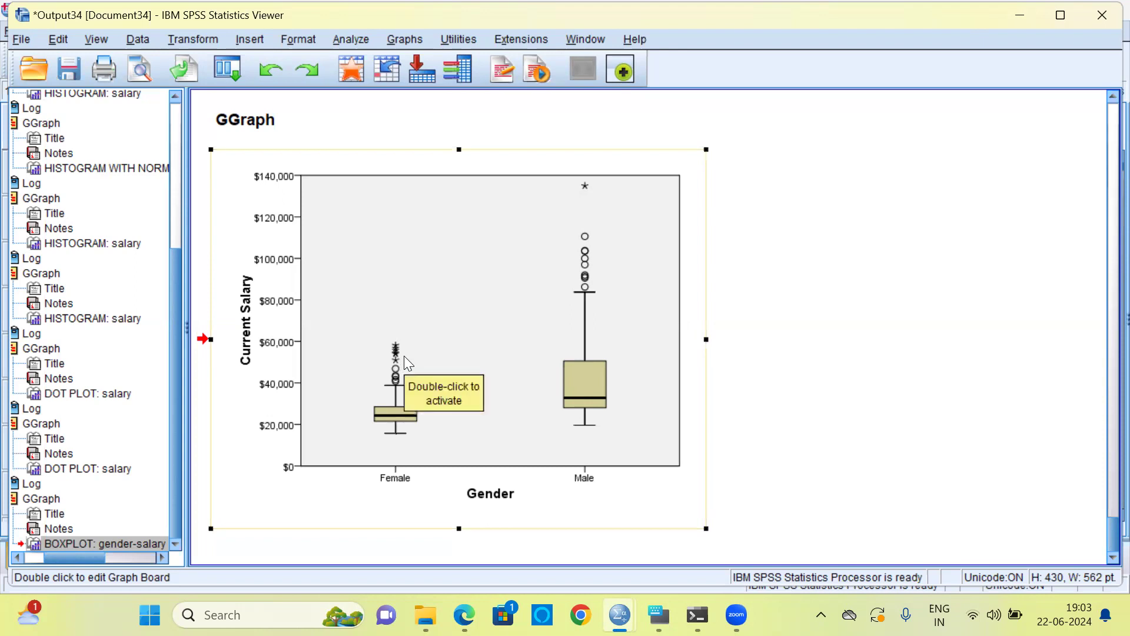
{"action": "left_click", "coordinate": [404, 356]}
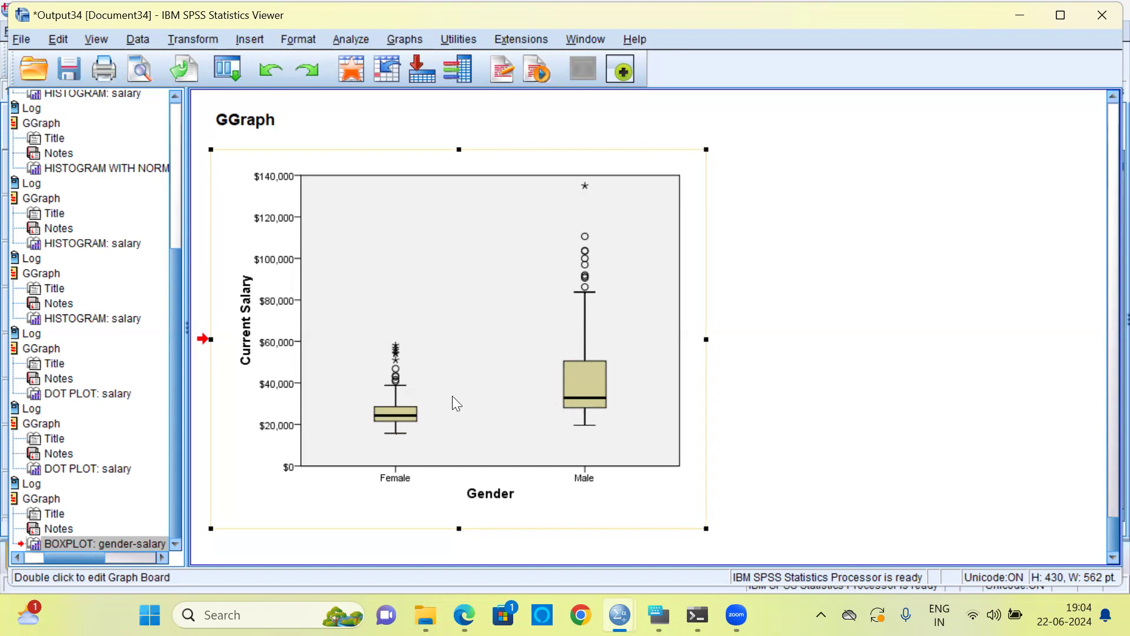
{"action": "double_click", "coordinate": [594, 397]}
{"action": "left_click", "coordinate": [399, 349]}
{"action": "left_click", "coordinate": [399, 349]}
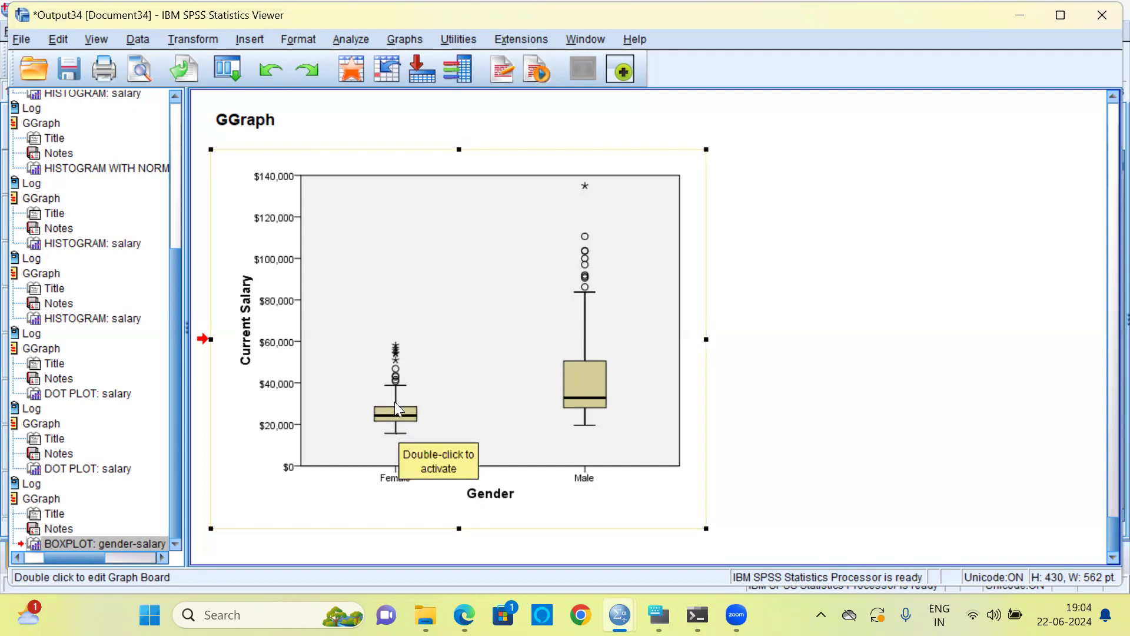
{"action": "left_click", "coordinate": [395, 401]}
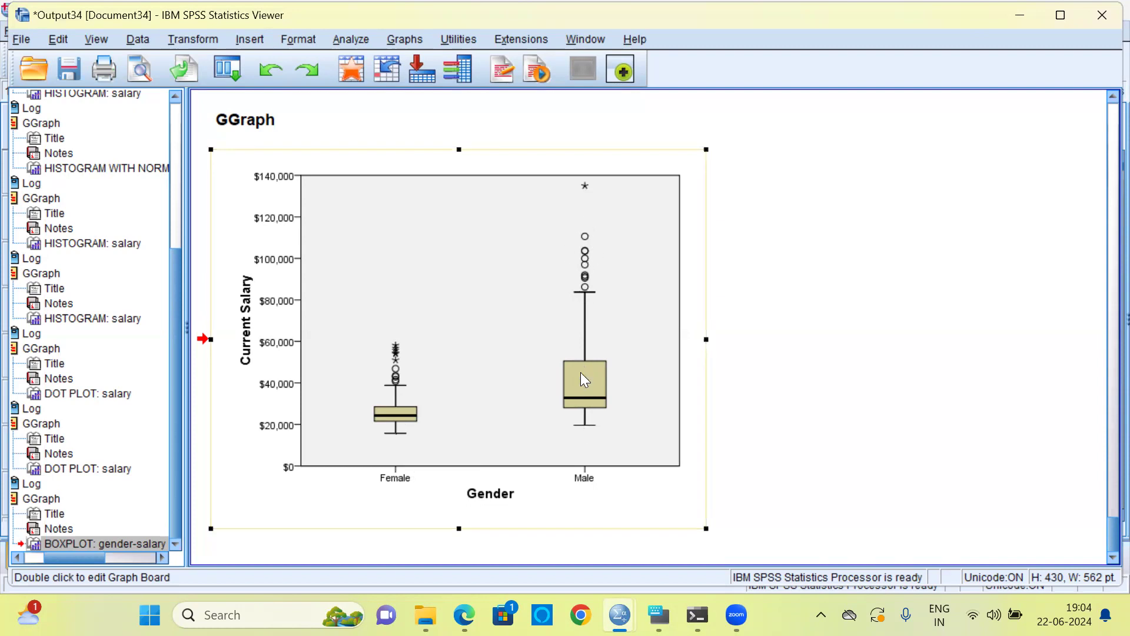
{"action": "left_click", "coordinate": [581, 417]}
{"action": "double_click", "coordinate": [394, 403]}
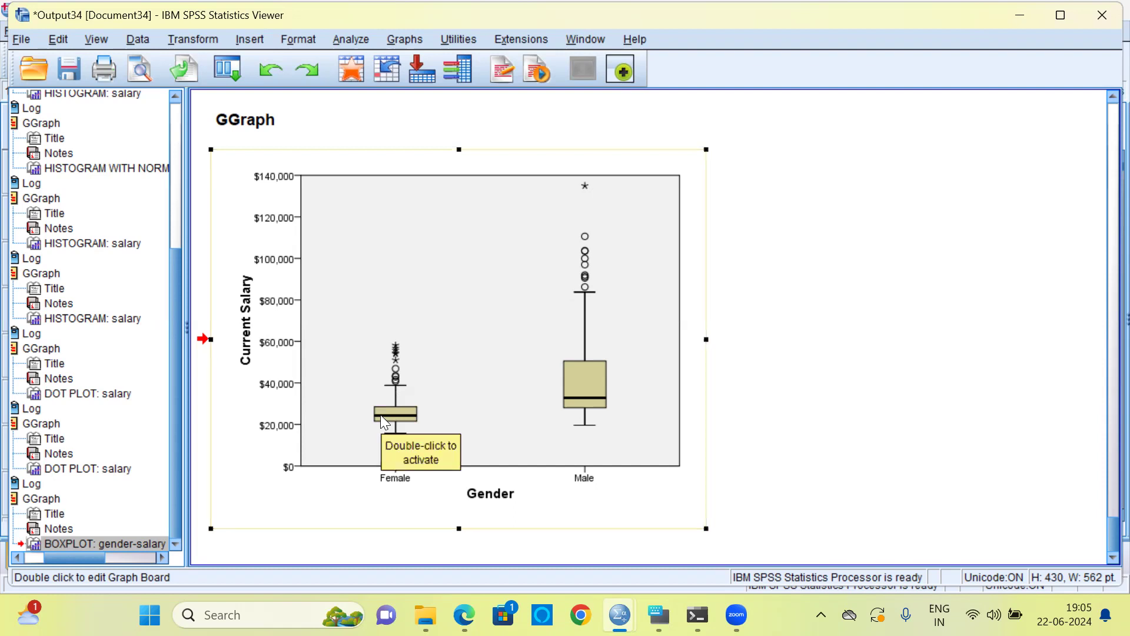
{"action": "double_click", "coordinate": [382, 416]}
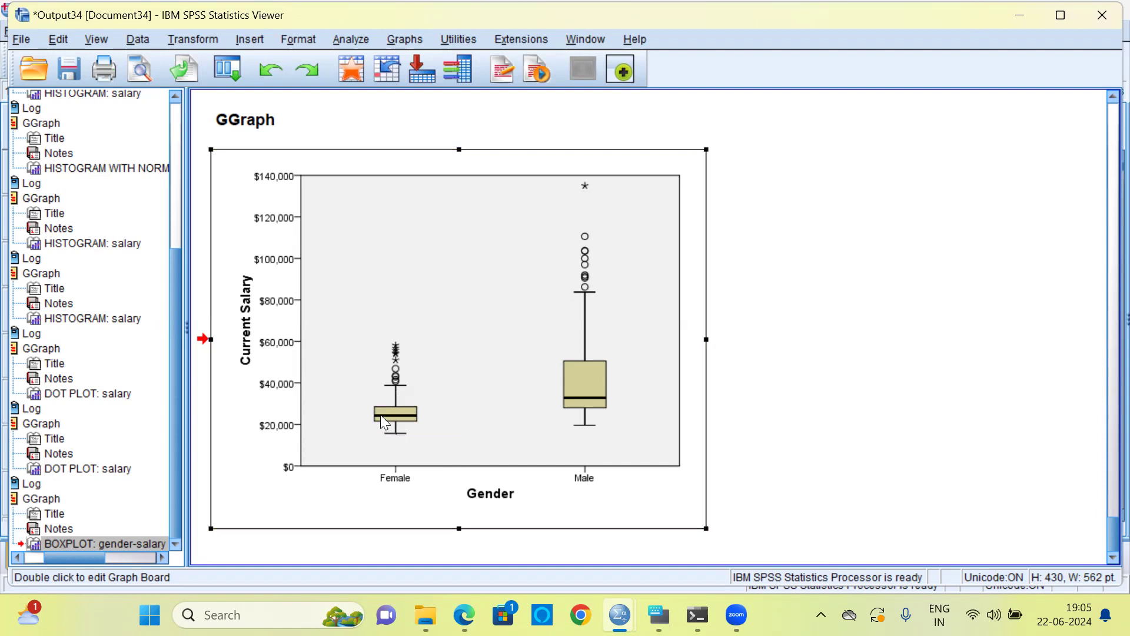